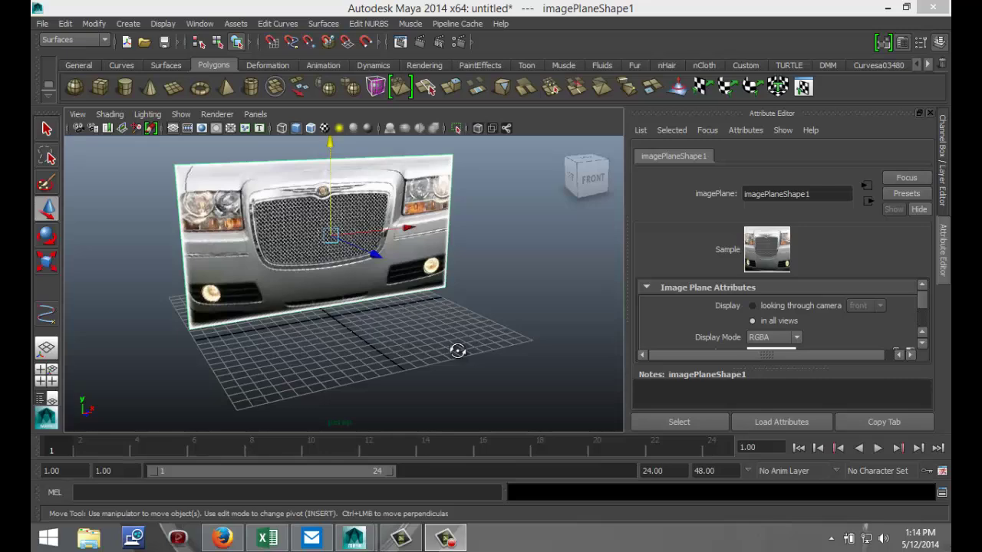
Delete the image plane with the car grille reference photo from the scene
alt+drag(458, 350, 478, 335)
scroll(478, 335, up, 3)
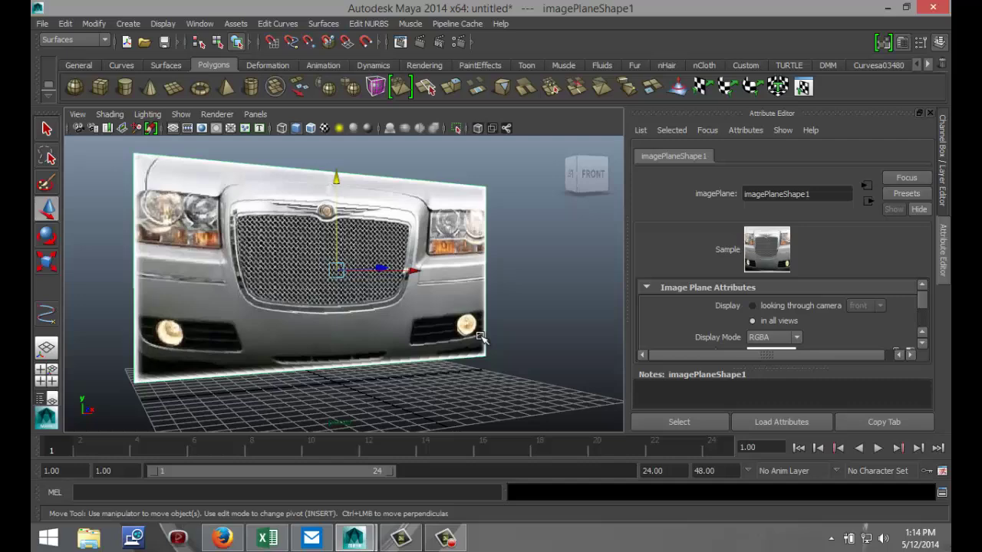
alt+drag(549, 373, 539, 384)
scroll(499, 366, down, 2)
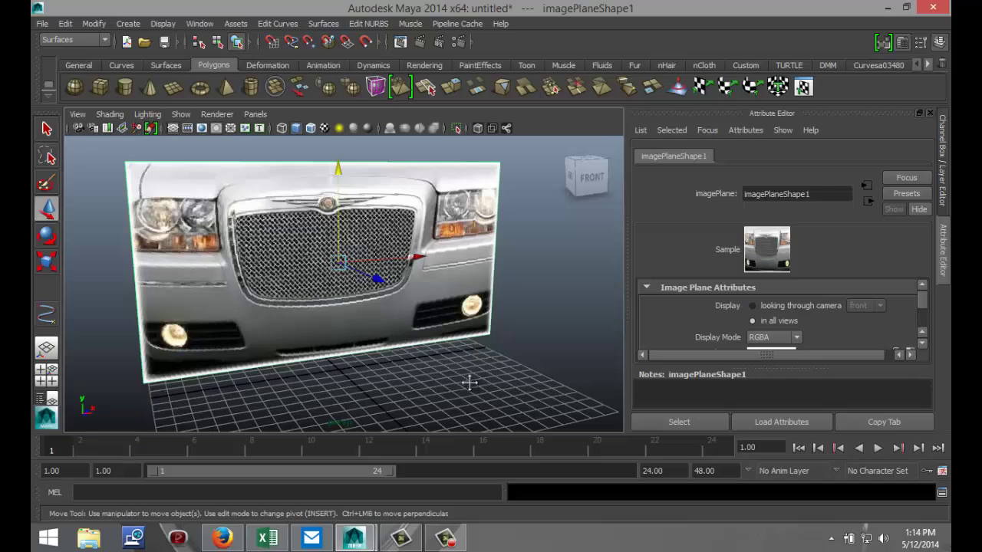
alt+middle_drag(470, 383, 483, 373)
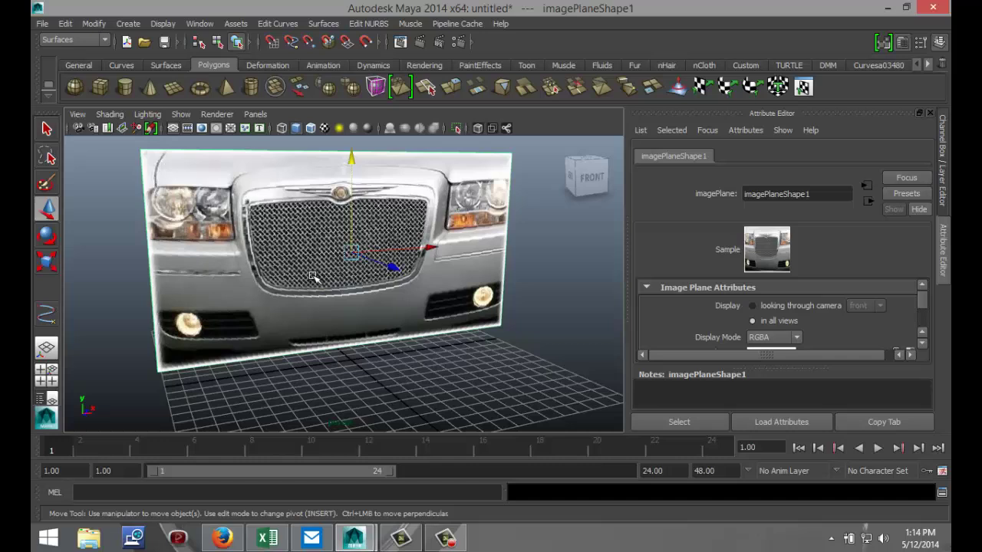
click(546, 308)
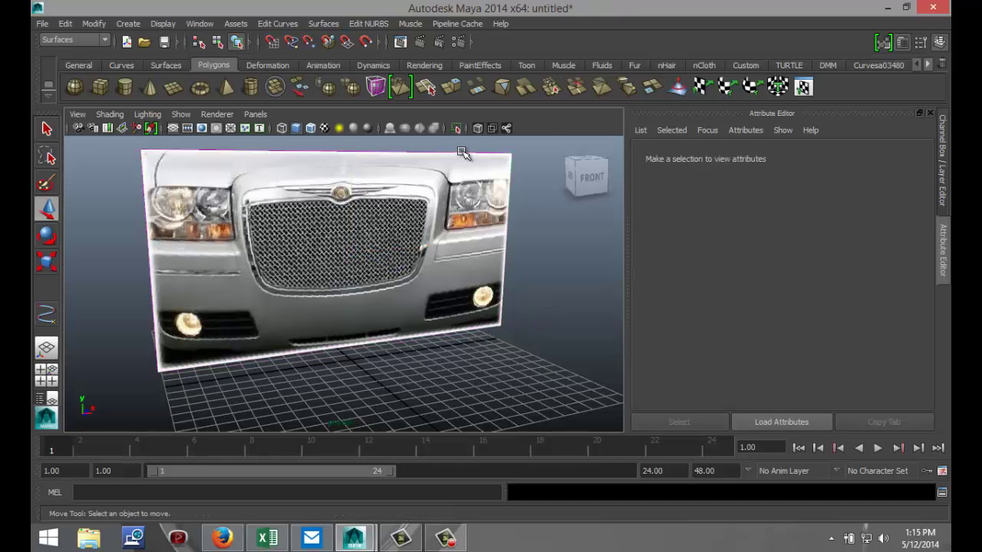
click(491, 178)
key(Delete)
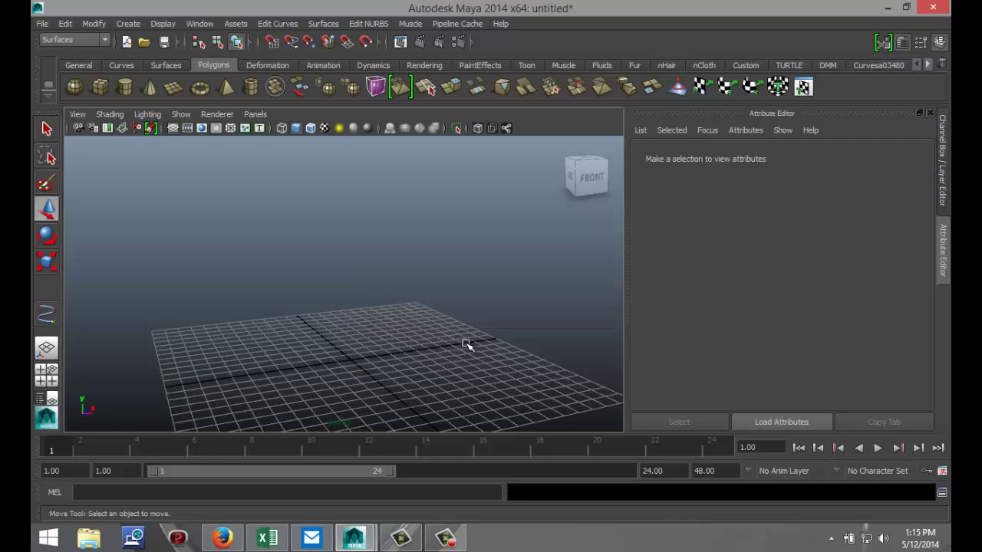
Create a flat rectangular polygon cube on the grid, longer along Z than along X
click(102, 90)
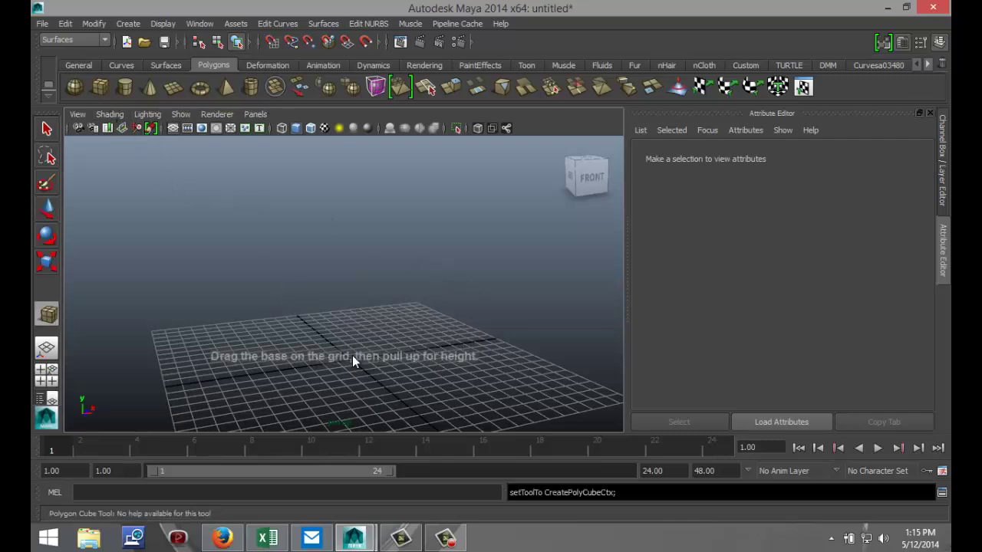
mouse_move(283, 347)
mouse_down()
mouse_move(353, 354)
mouse_move(443, 385)
mouse_move(410, 314)
mouse_move(399, 322)
mouse_up()
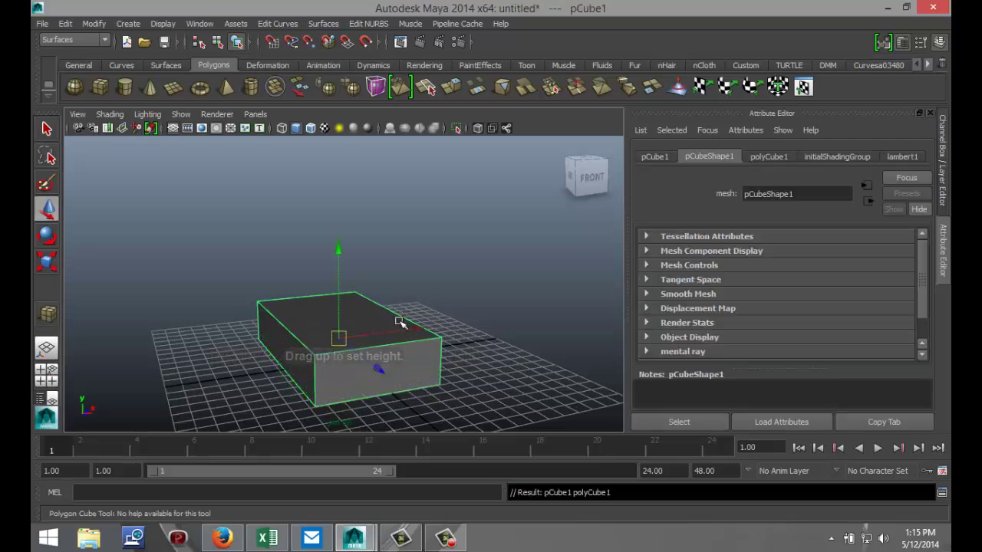
Draw a straight two-point EP curve in the top view, slanting down to the right across the box's upper end and extending past both sides
click(47, 381)
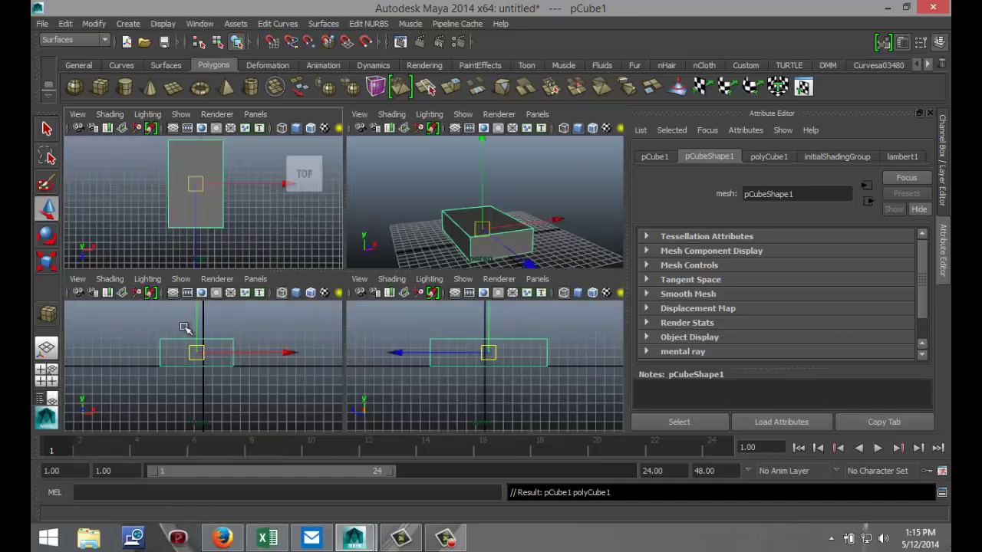
key(space)
scroll(167, 274, down, 3)
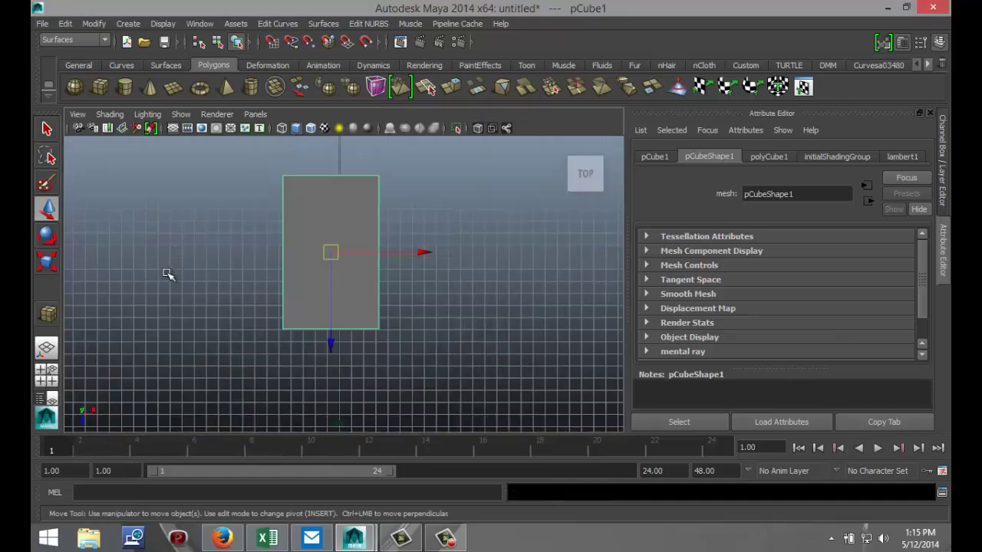
scroll(166, 274, down, 1)
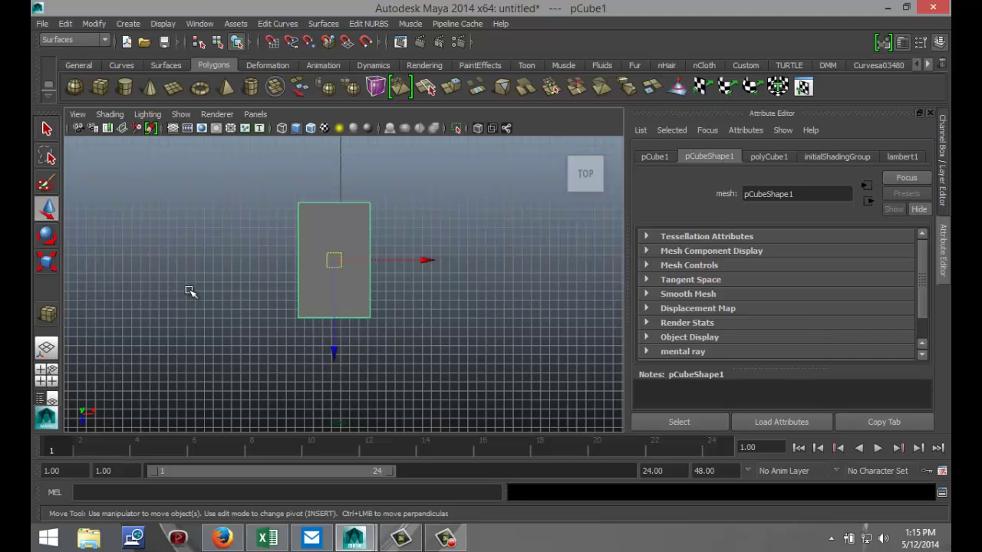
click(129, 24)
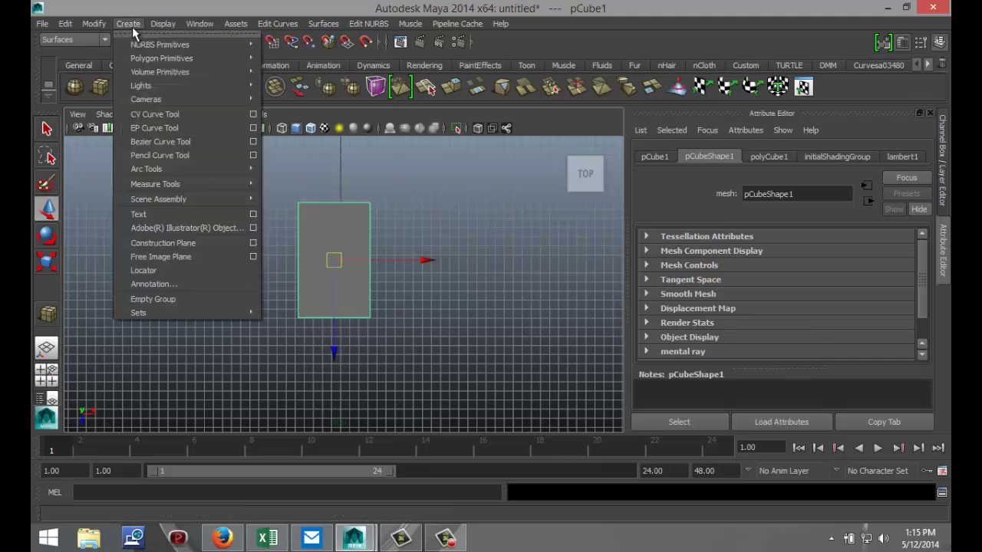
click(154, 128)
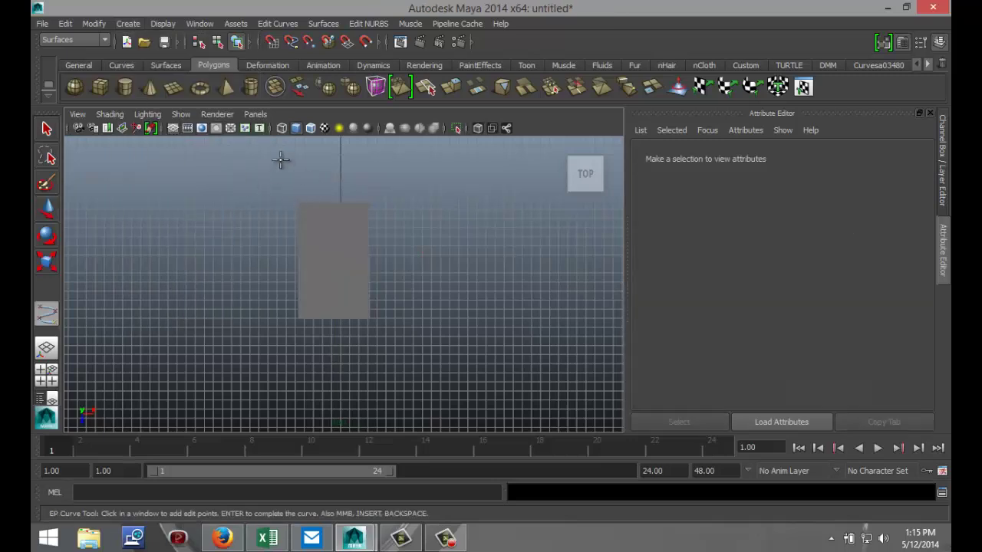
click(280, 153)
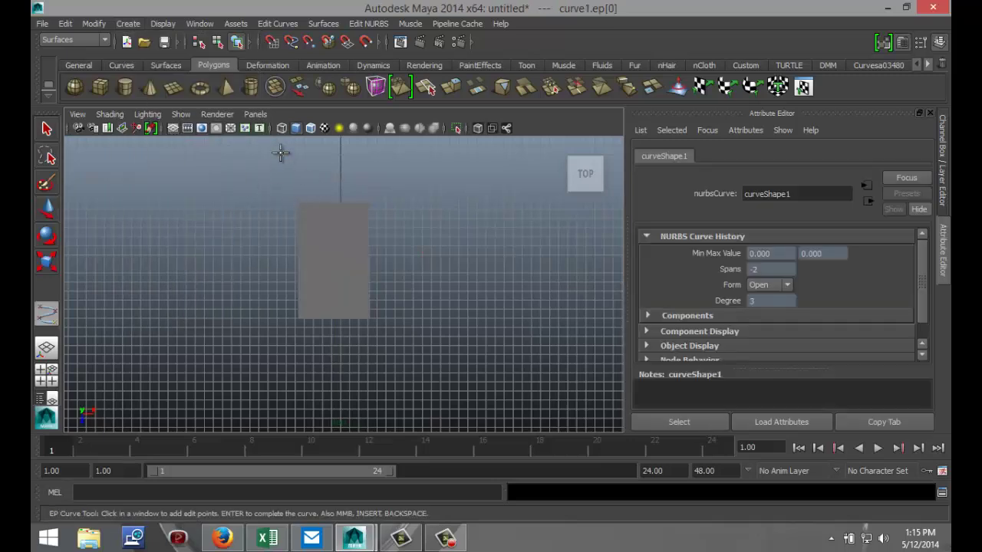
click(403, 220)
key(w)
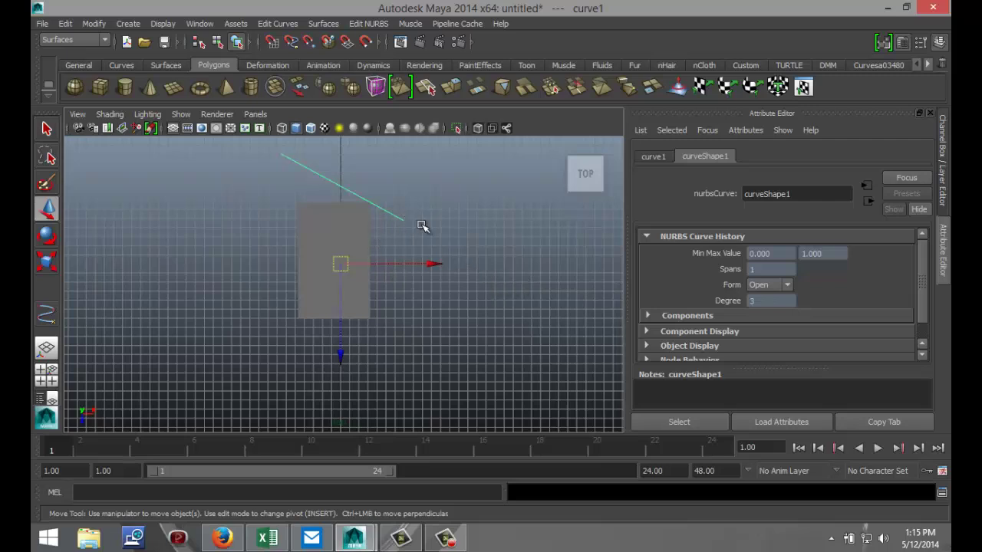
Duplicate the slanted curve about 0.396 cm along Z and repeat the offset copy until the curves extend beyond the box's far end
key(ctrl+d)
drag(341, 355, 345, 358)
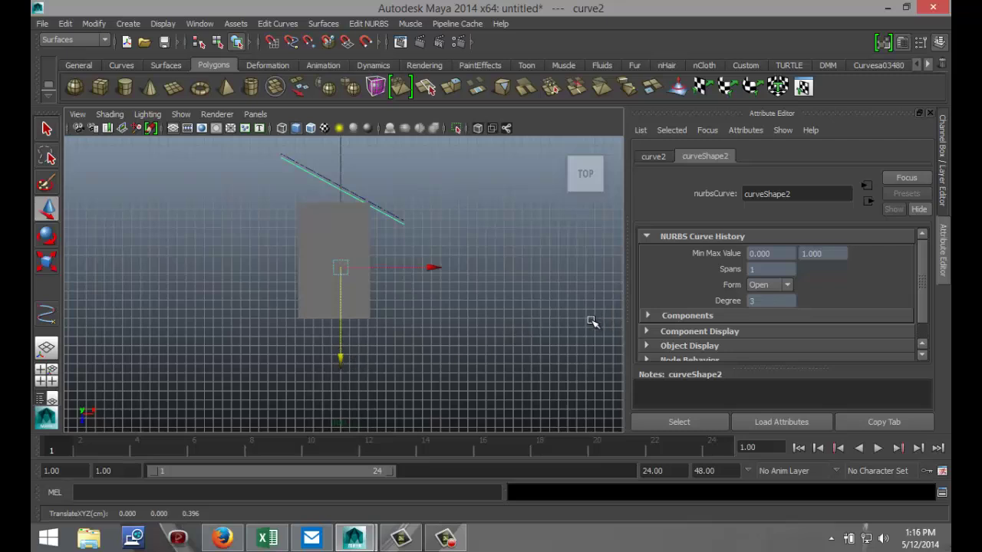
key(shift+d)
key(shift+d)
key(shift+d)
key(shift+d)
key(shift+d)
key(shift+d)
key(shift+d)
key(shift+d)
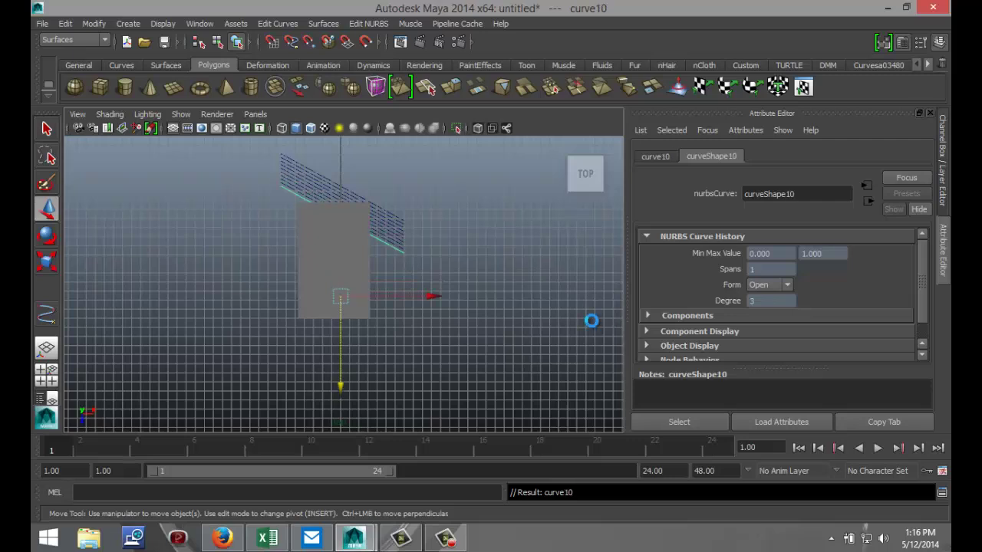
key(shift+d)
key(shift+d)
key(shift+d)
key(shift+d)
key(shift+d)
key(shift+d)
key(shift+d)
key(shift+d)
key(shift+d)
key(shift+d)
key(shift+d)
key(shift+d)
key(shift+d)
key(shift+d)
key(shift+d)
key(shift+d)
key(shift+d)
key(shift+d)
key(shift+d)
key(shift+d)
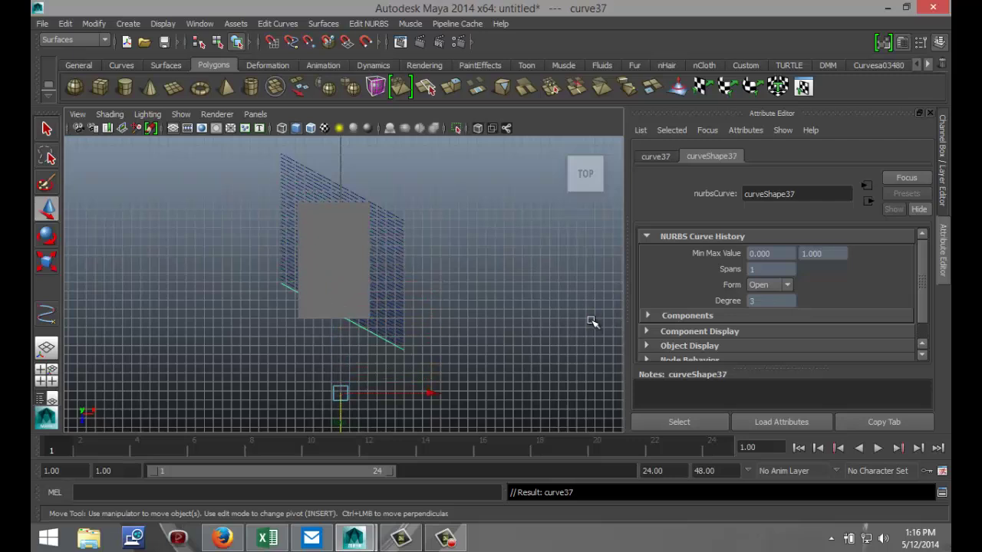
key(shift+d)
key(shift+d)
key(shift+d)
key(shift+d)
key(shift+d)
key(shift+d)
key(shift+d)
key(shift+d)
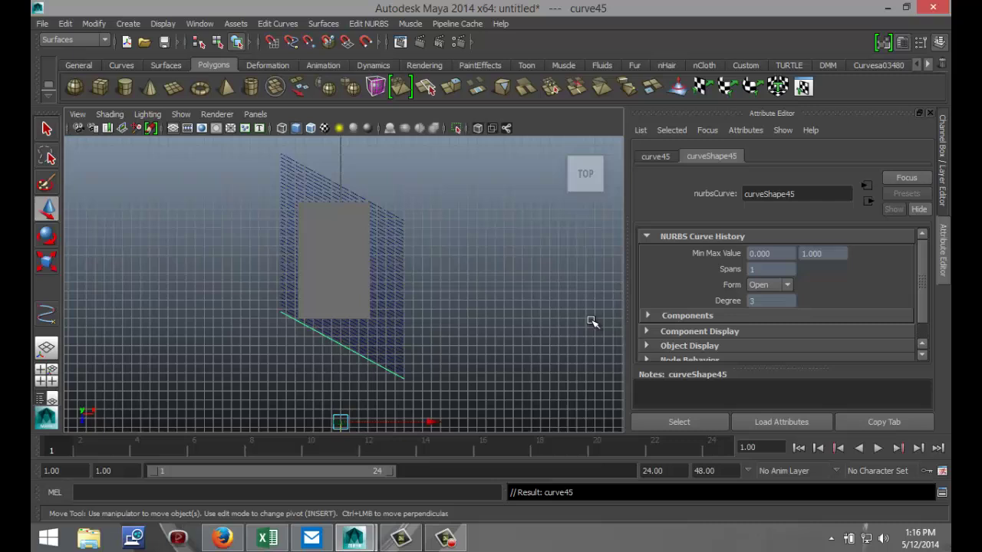
key(shift+d)
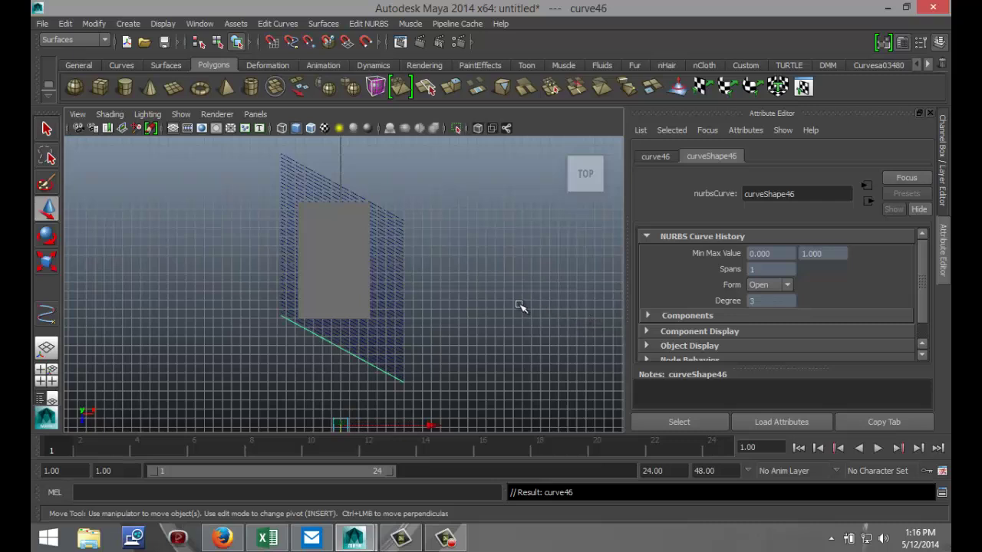
key(q)
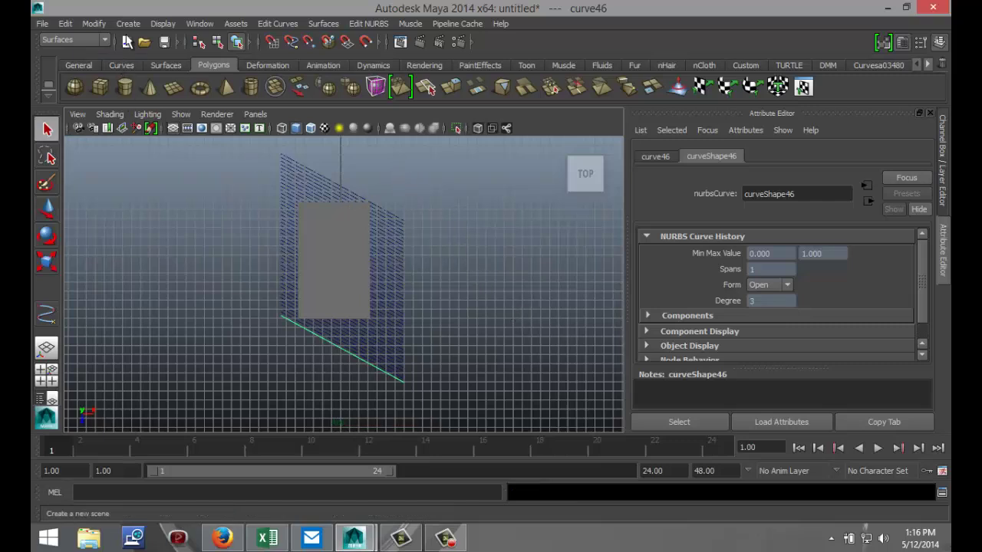
Draw a second straight two-point EP curve beyond the box's upper end, slanting opposite to the first set and wider than the box
click(129, 24)
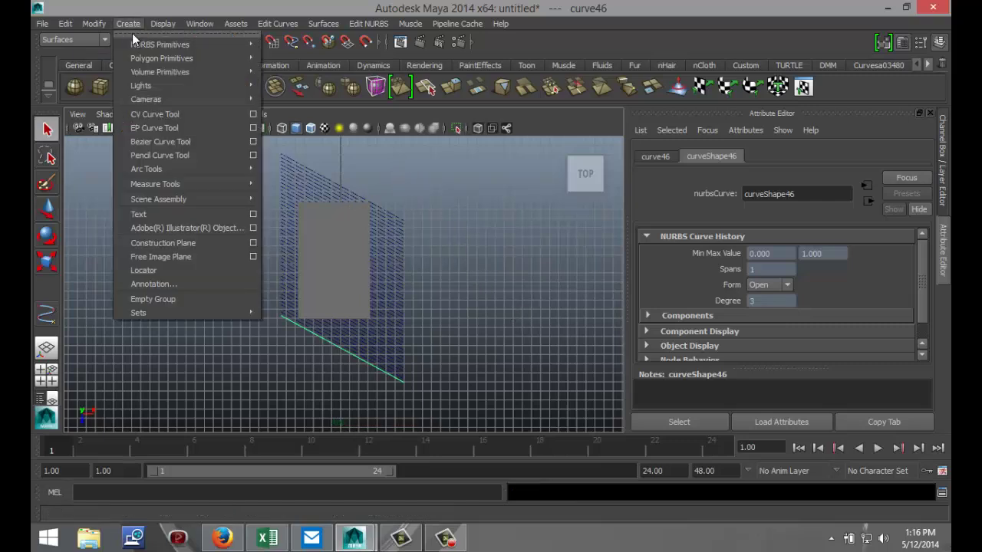
click(174, 128)
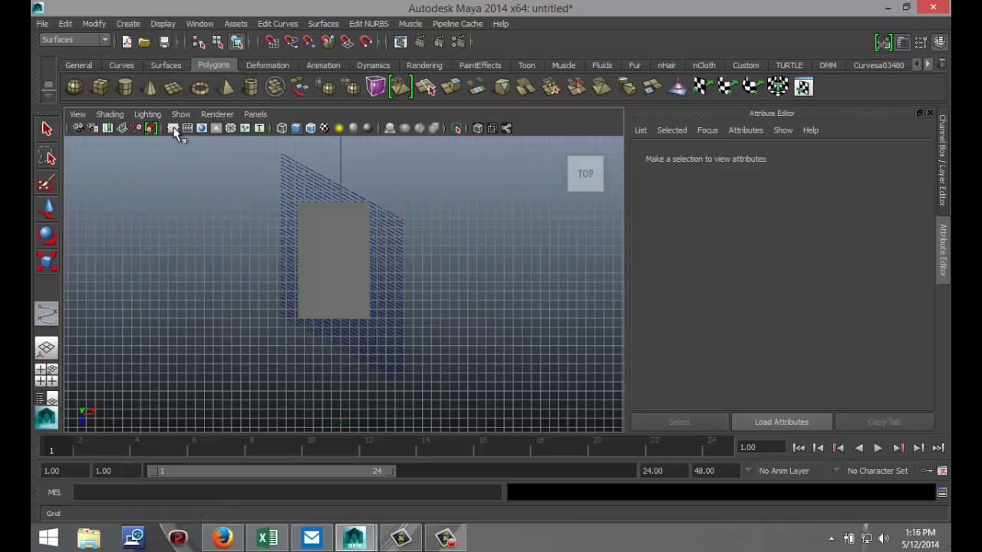
click(410, 157)
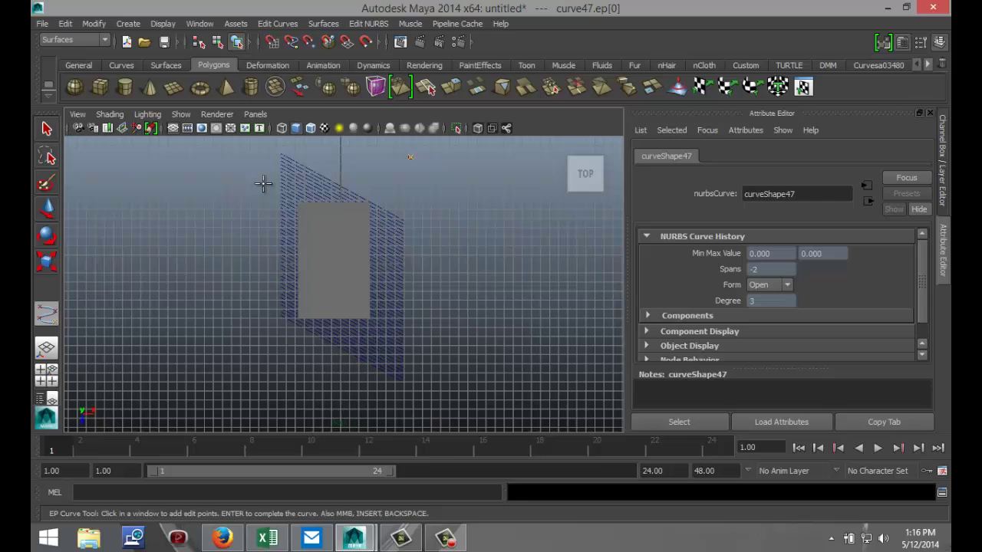
click(263, 183)
key(q)
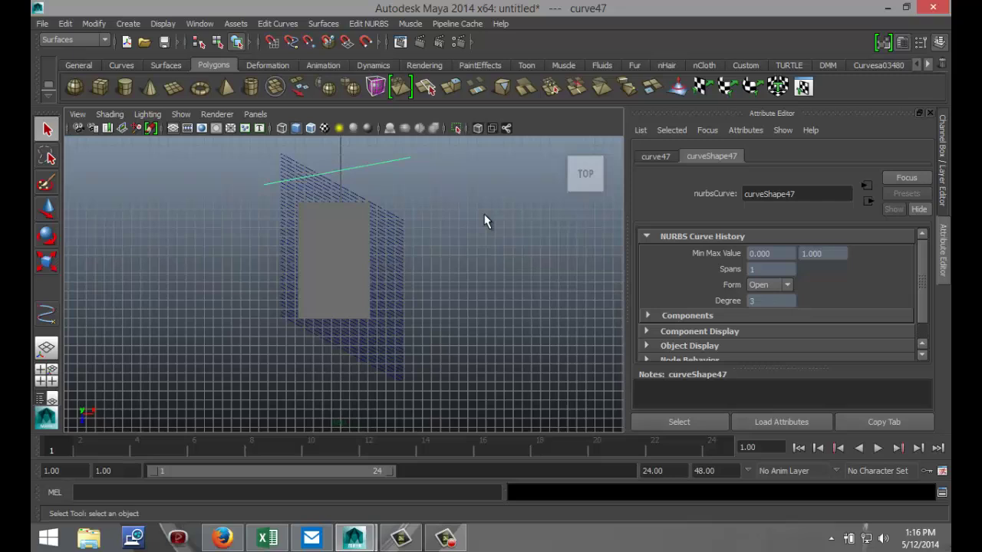
Duplicate the second curve about 0.317 cm along Z and repeat the offset copy until the crossing curves extend past the box's far end
key(ctrl+d)
key(w)
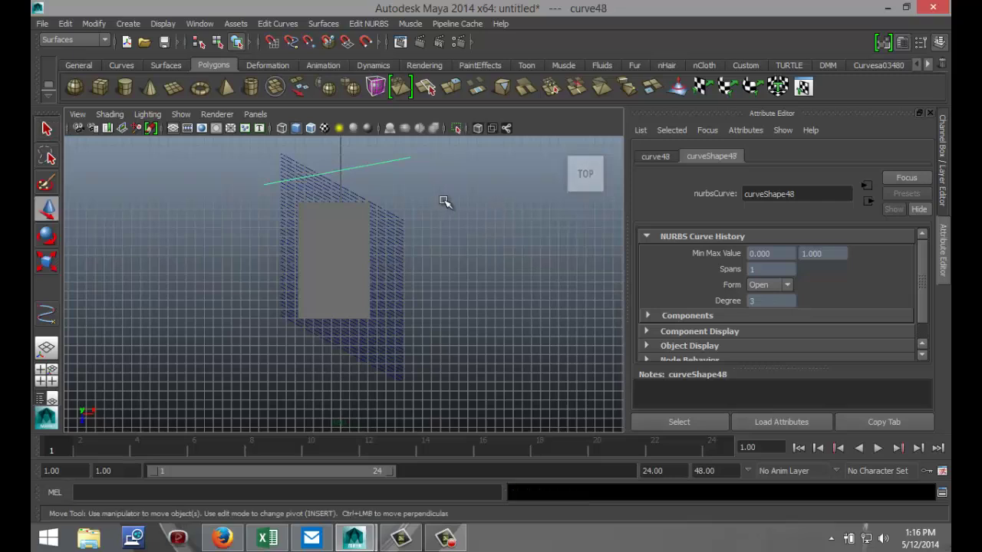
click(340, 309)
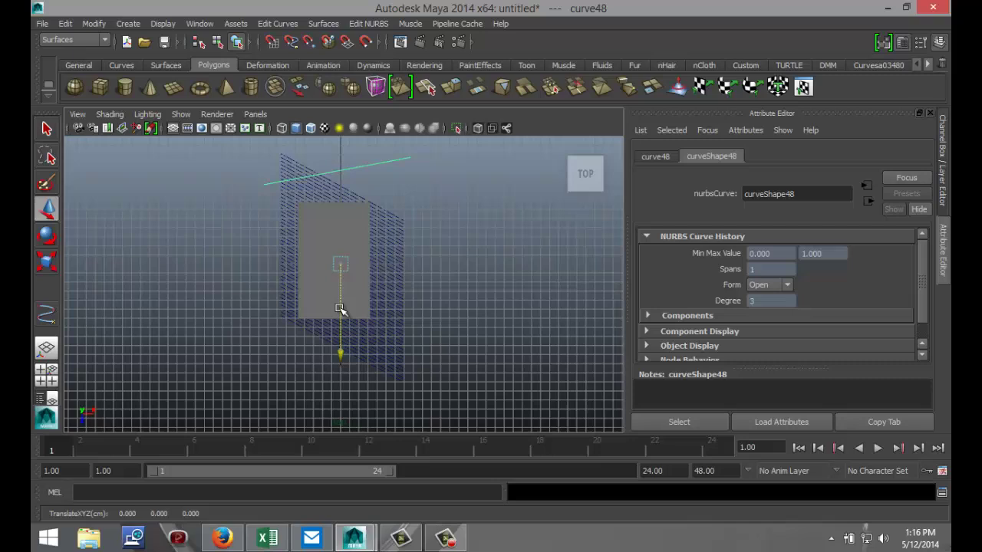
drag(340, 308, 339, 311)
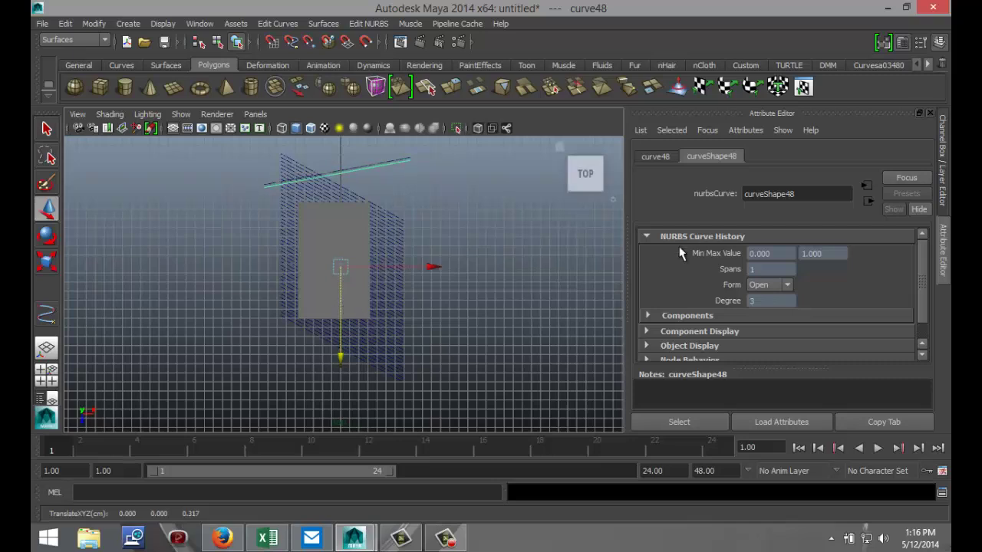
key(shift+d)
key(shift+d)
key(shift+d)
key(shift+d)
key(shift+d)
key(shift+d)
key(shift+d)
key(shift+d)
key(shift+d)
key(shift+d)
key(shift+d)
key(shift+d)
key(shift+d)
key(shift+d)
key(shift+d)
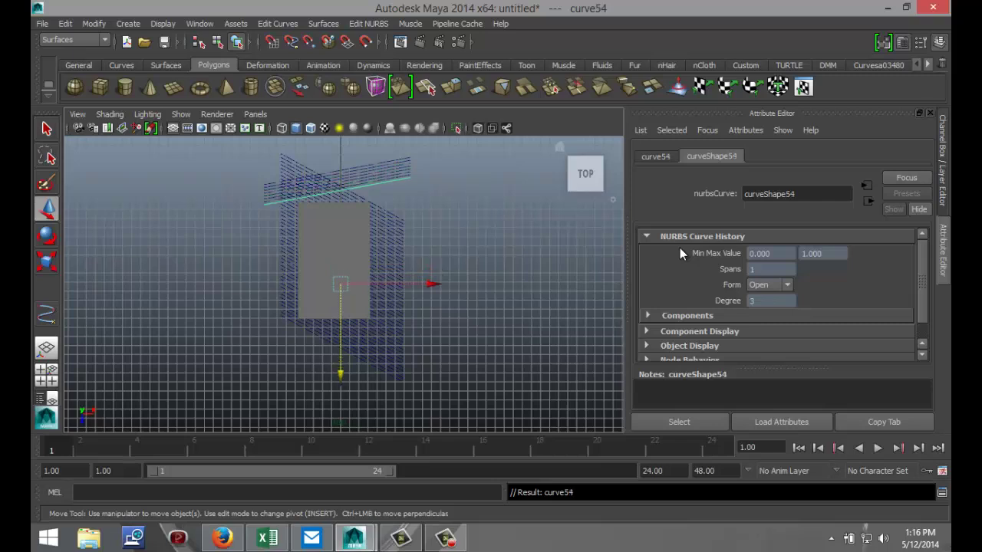
key(shift+d)
key(shift+d)
key(shift+d)
key(shift+d)
key(shift+d)
key(shift+d)
key(shift+d)
key(shift+d)
key(shift+d)
key(shift+d)
key(shift+d)
key(shift+d)
key(shift+d)
key(shift+d)
key(shift+d)
key(shift+d)
key(shift+d)
key(shift+d)
key(shift+d)
key(shift+d)
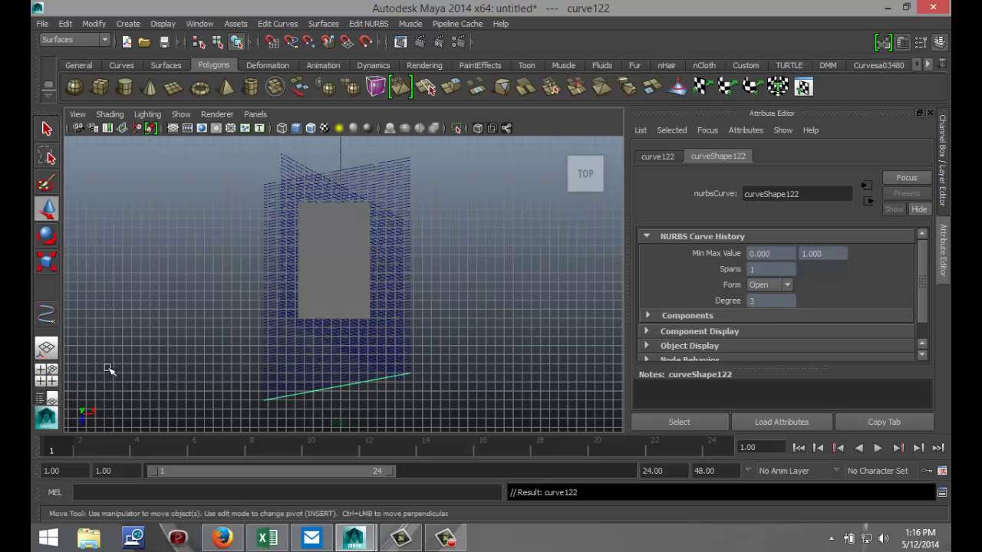
key(q)
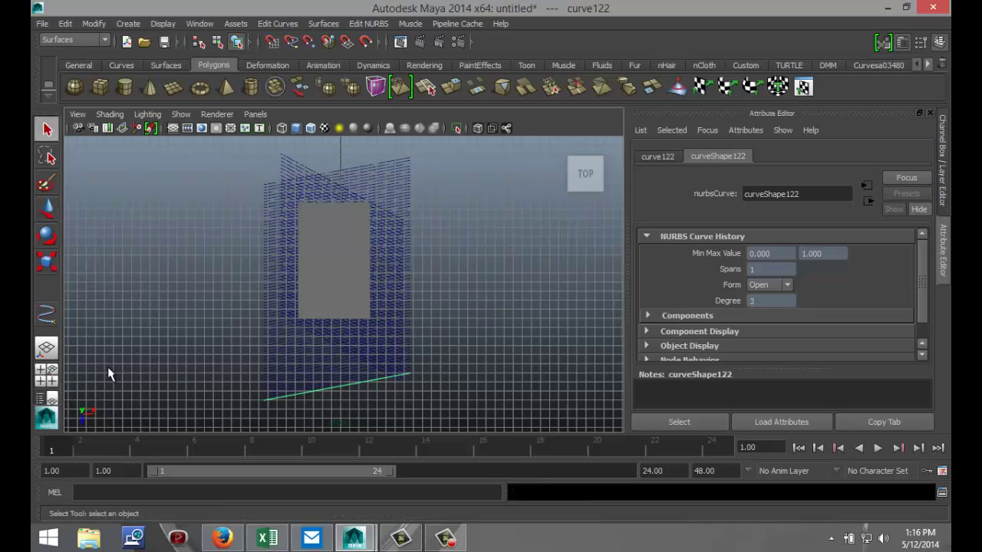
Select both sets of crossing curves in the perspective view and raise them about 7.25 cm along Y, above the box
click(46, 374)
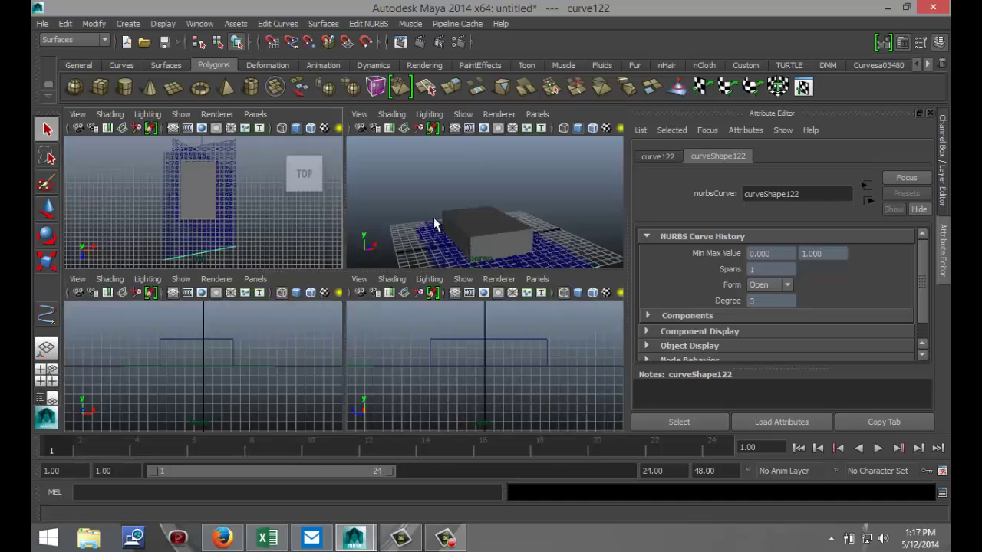
key(space)
alt+drag(249, 271, 368, 313)
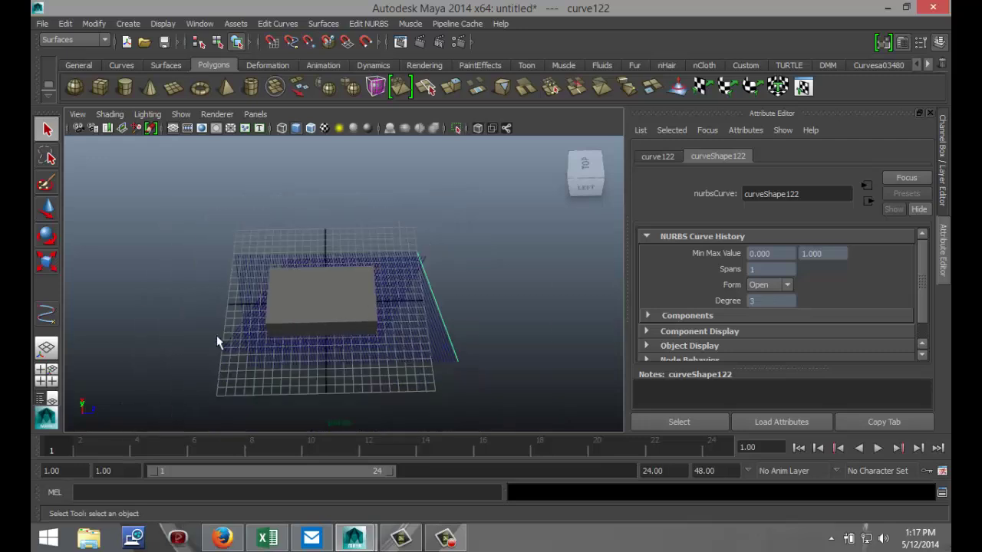
drag(169, 336, 503, 368)
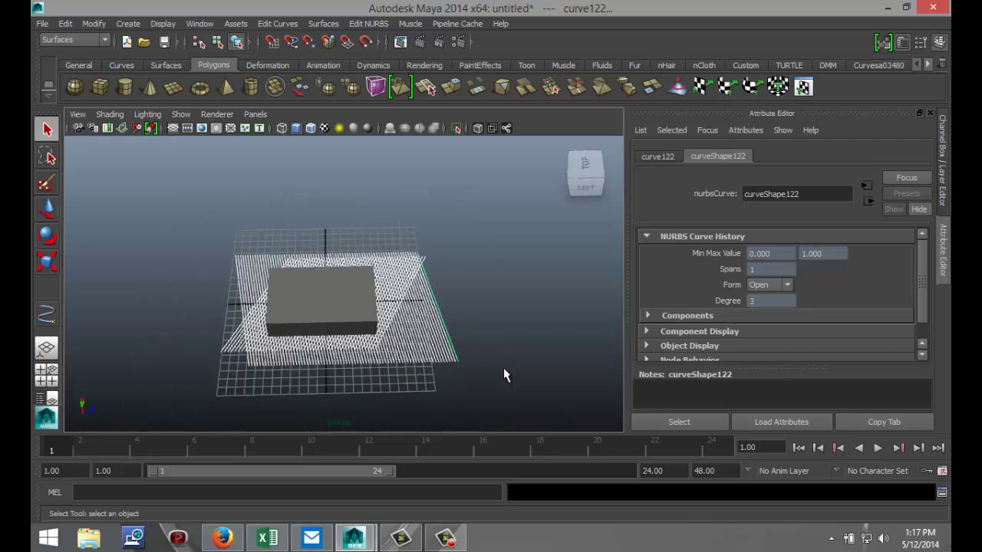
key(w)
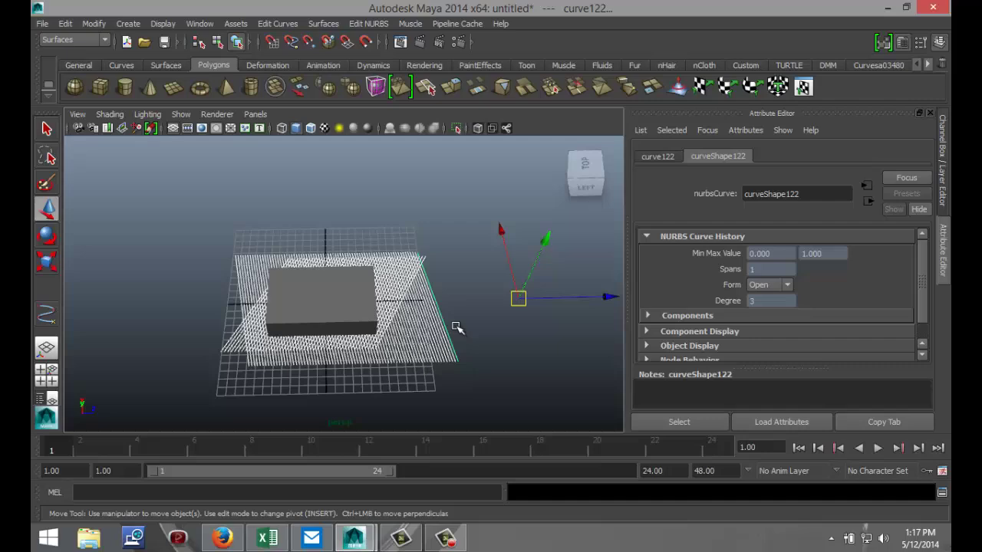
drag(539, 253, 556, 201)
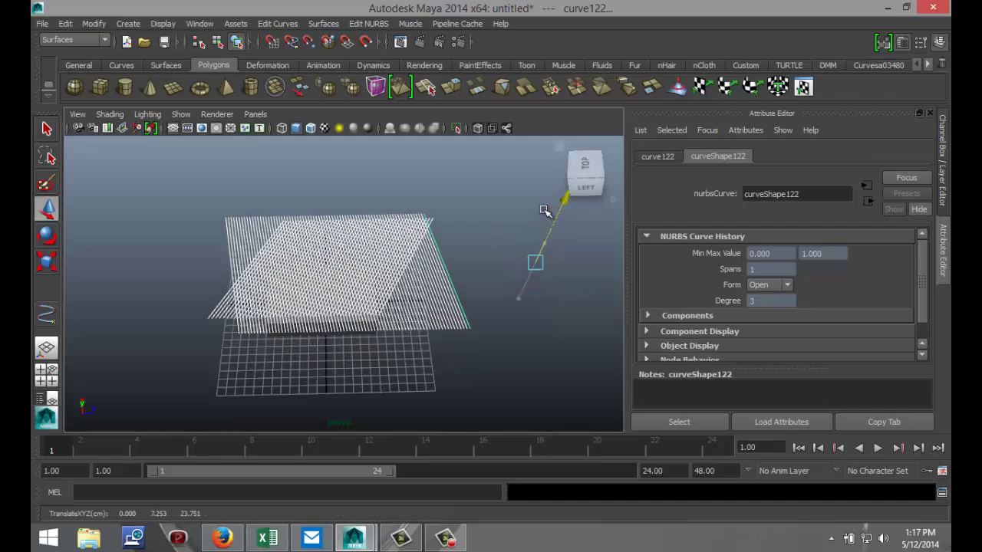
Select the box together with the raised curves and project the curves onto its mesh from the top view
alt+drag(474, 353, 486, 305)
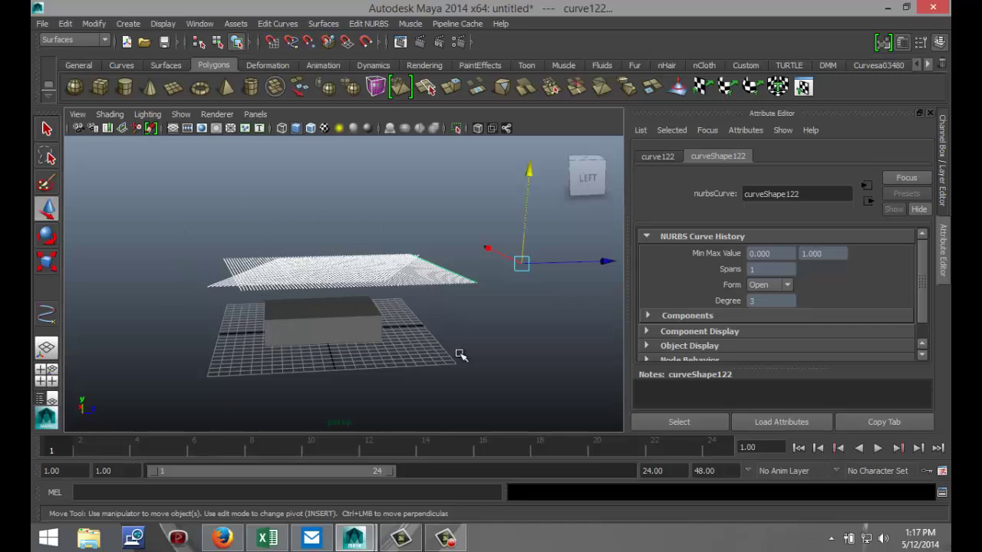
click(364, 320)
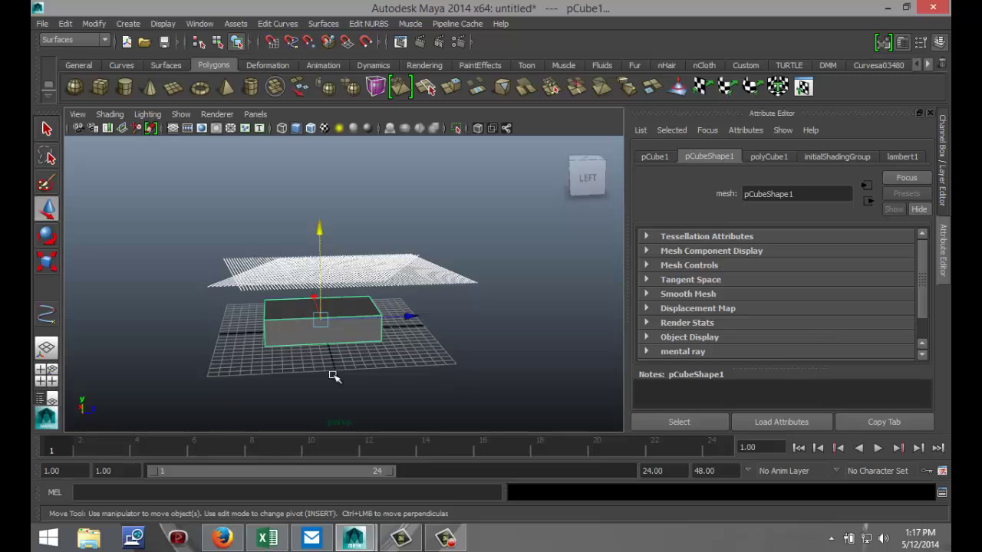
click(48, 381)
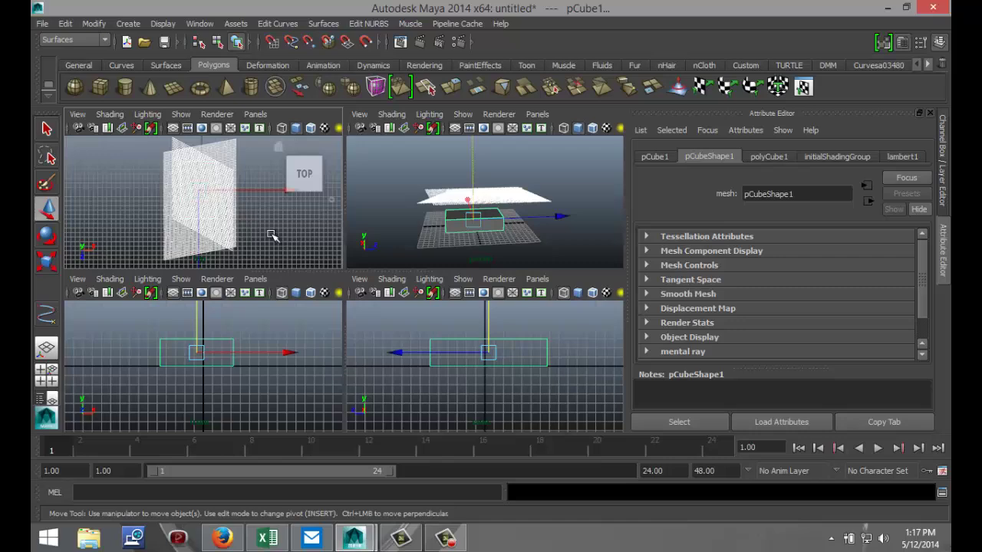
key(space)
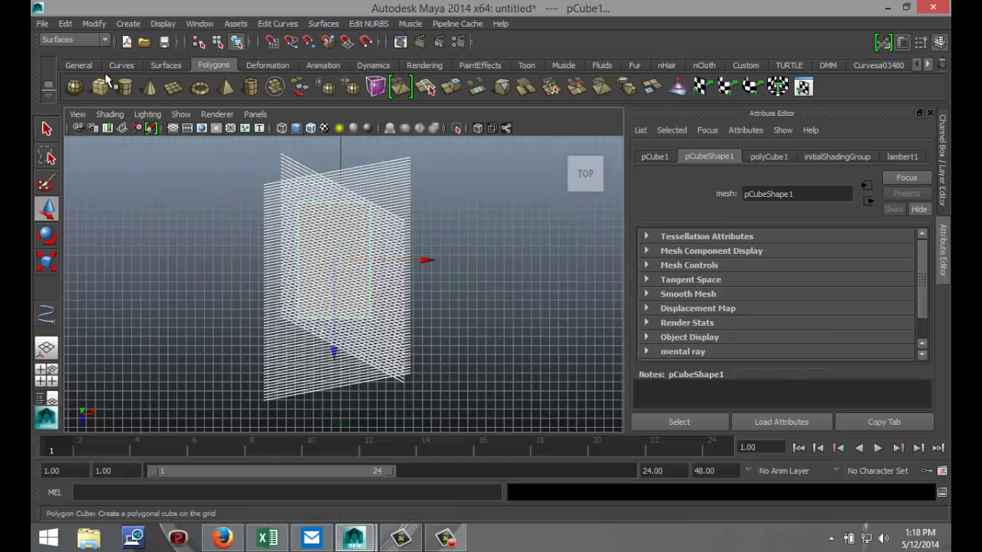
click(103, 40)
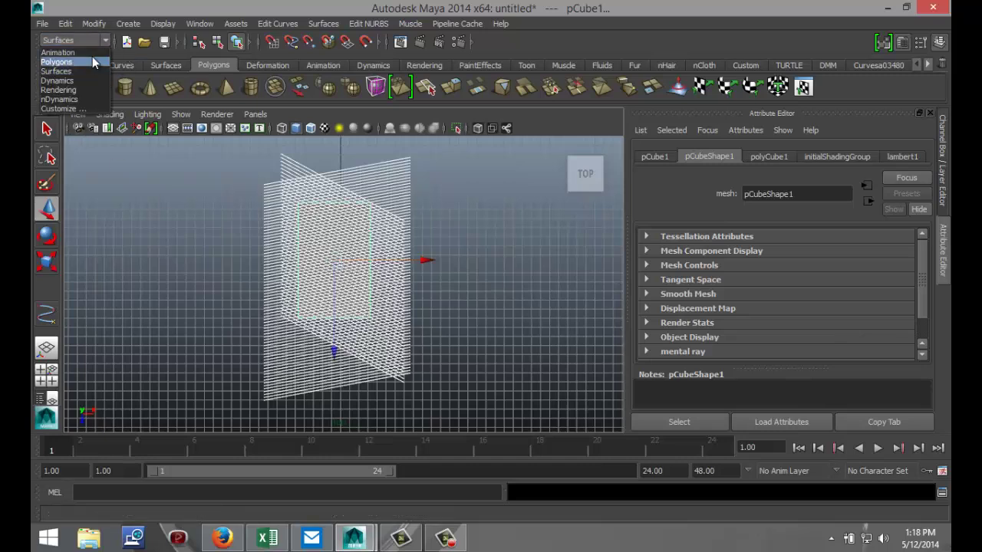
click(85, 63)
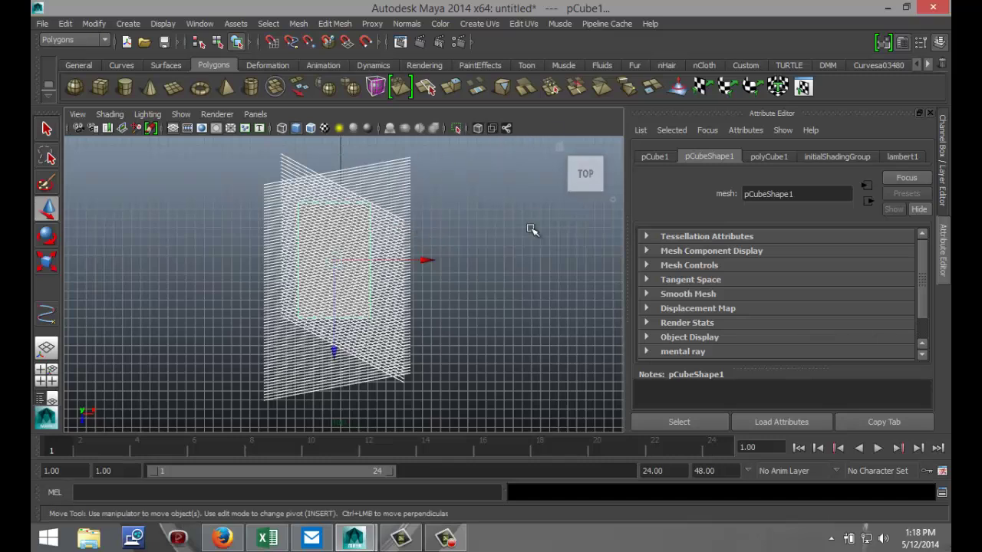
click(332, 24)
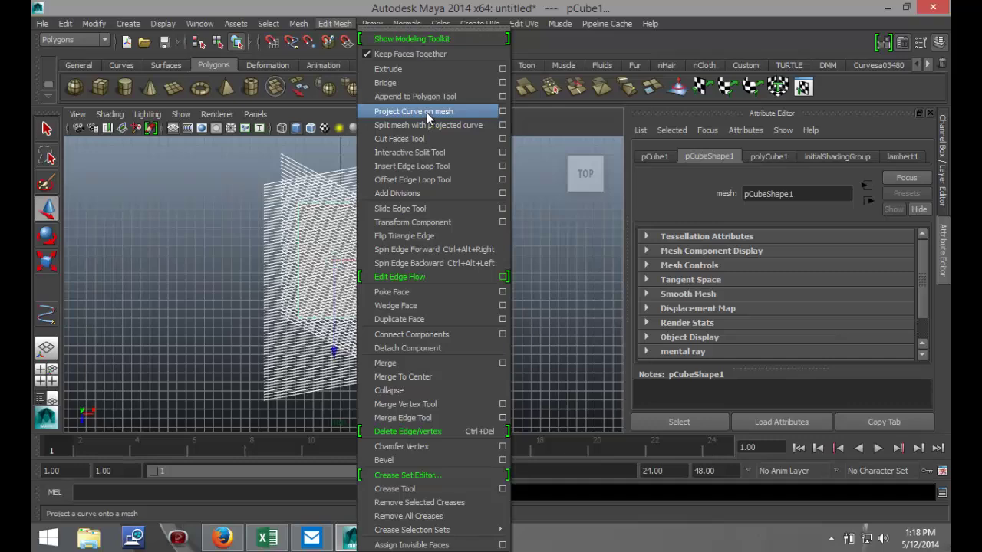
click(414, 112)
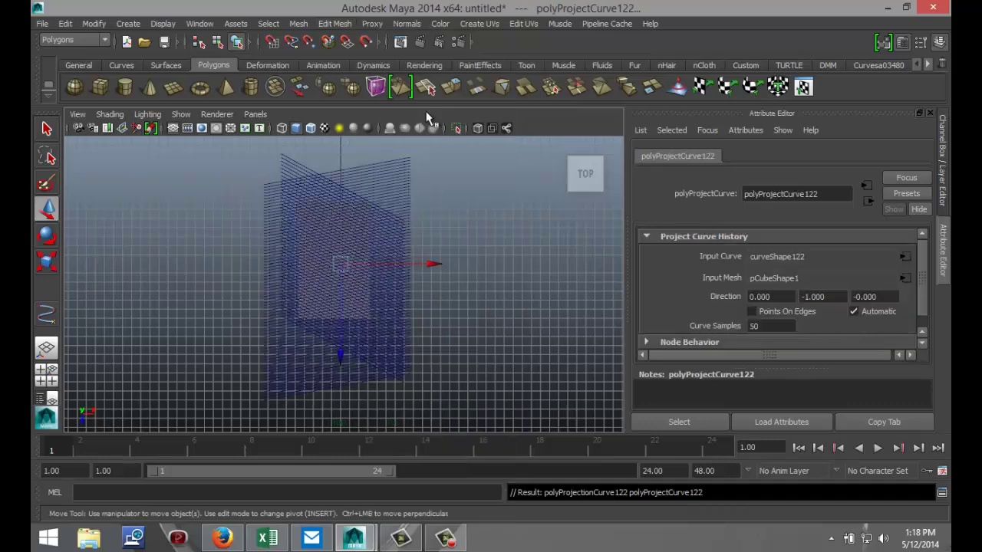
Raise the projected curves about 10.85 cm along Y in the perspective view, clear of the original curves and box
click(48, 374)
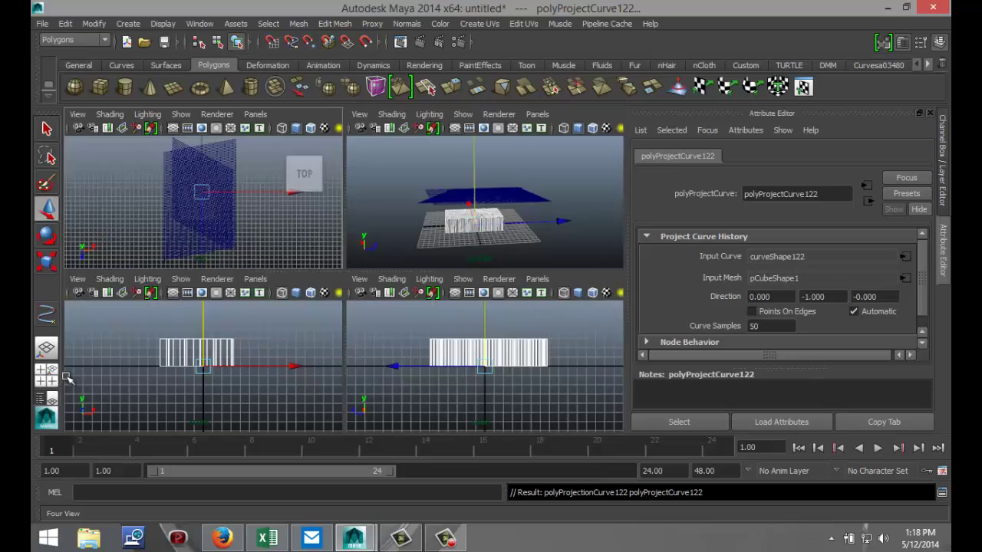
click(551, 240)
key(space)
scroll(424, 347, up, 5)
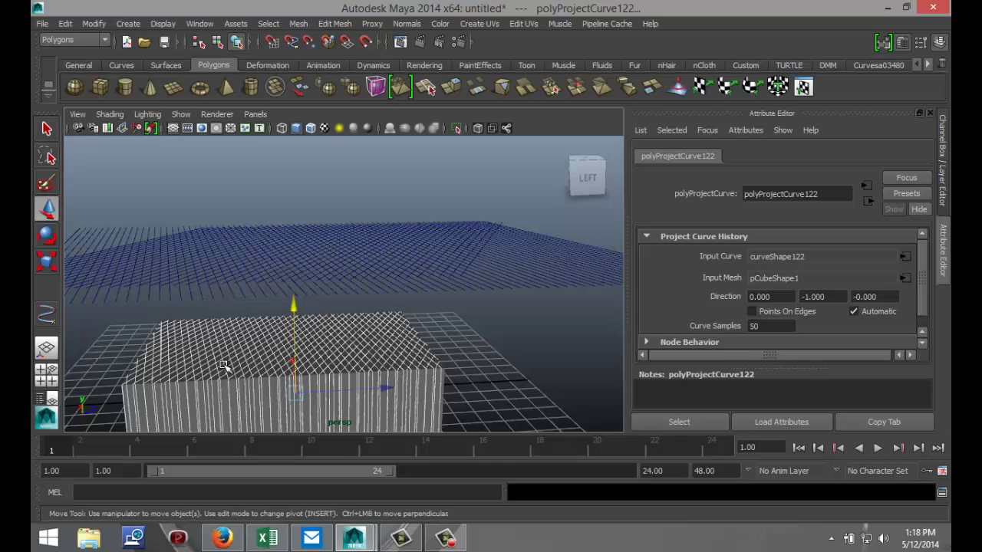
scroll(513, 356, down, 2)
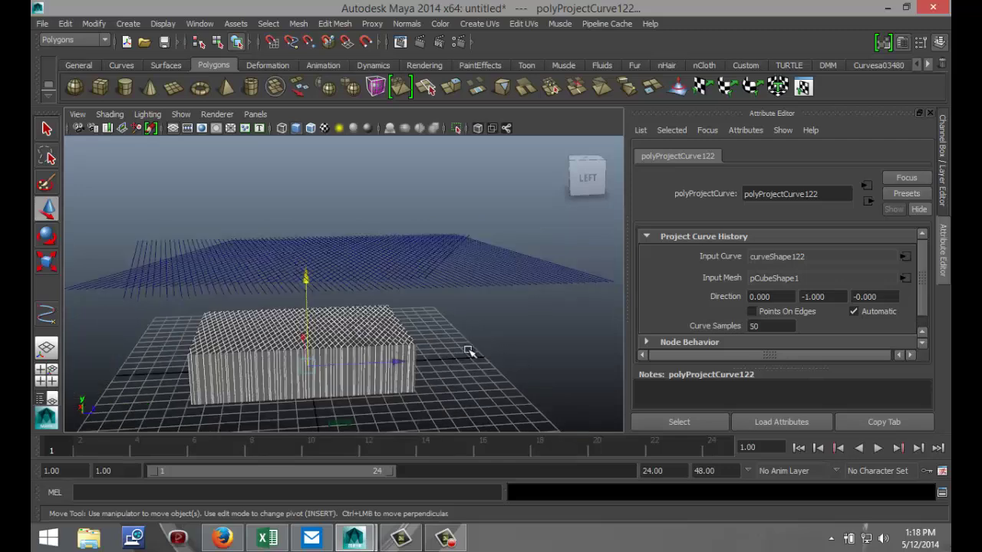
drag(306, 278, 285, 114)
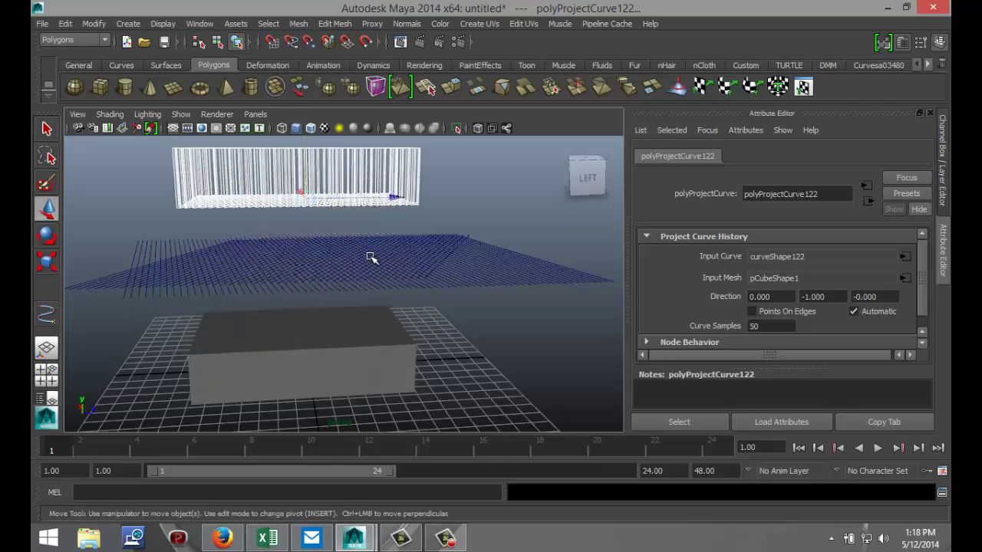
scroll(430, 272, down, 2)
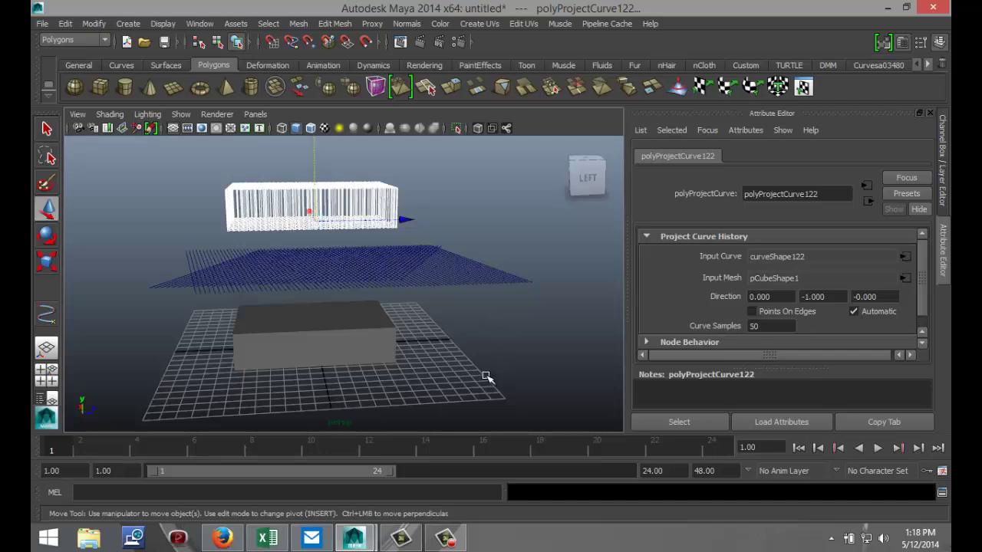
Delete the construction history of the projected curves
alt+drag(485, 377, 508, 388)
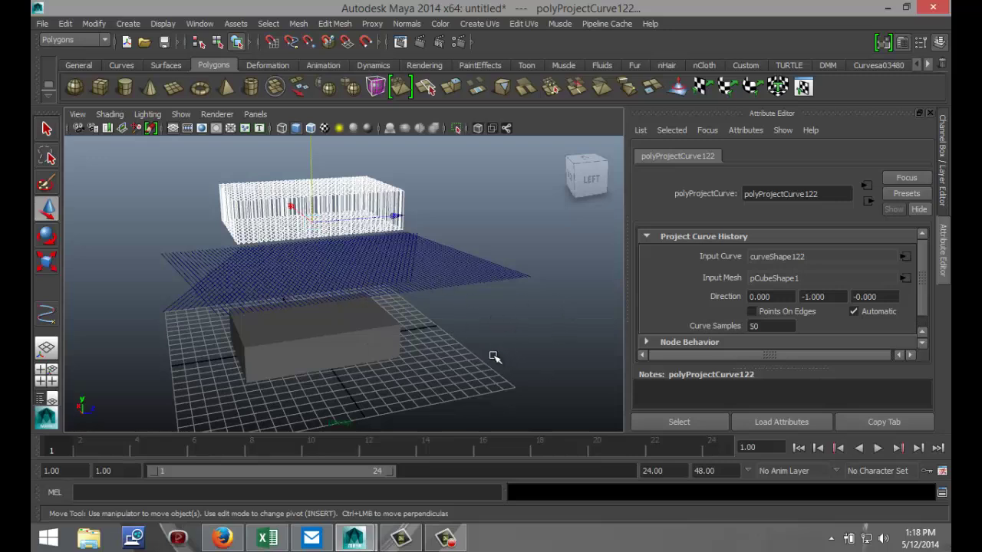
click(66, 24)
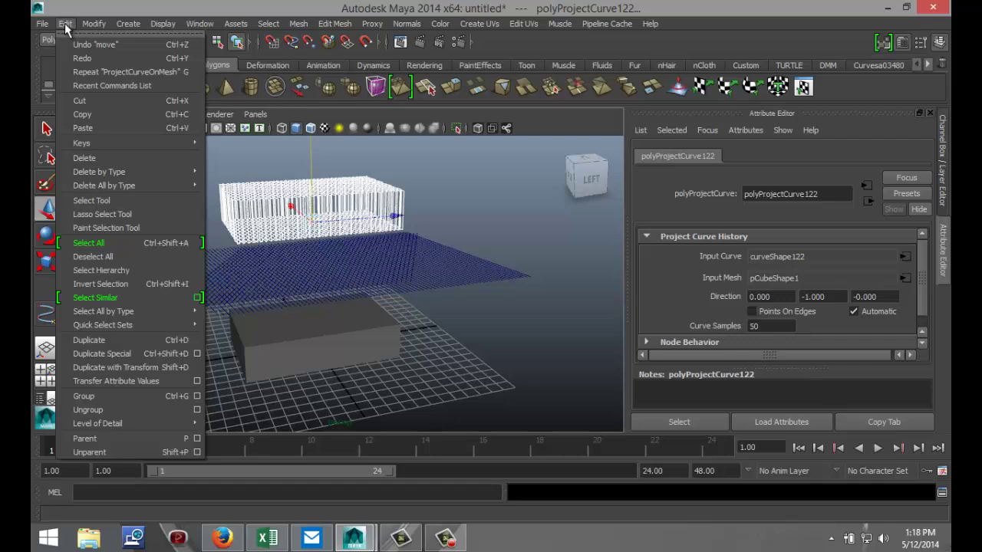
mouse_move(140, 174)
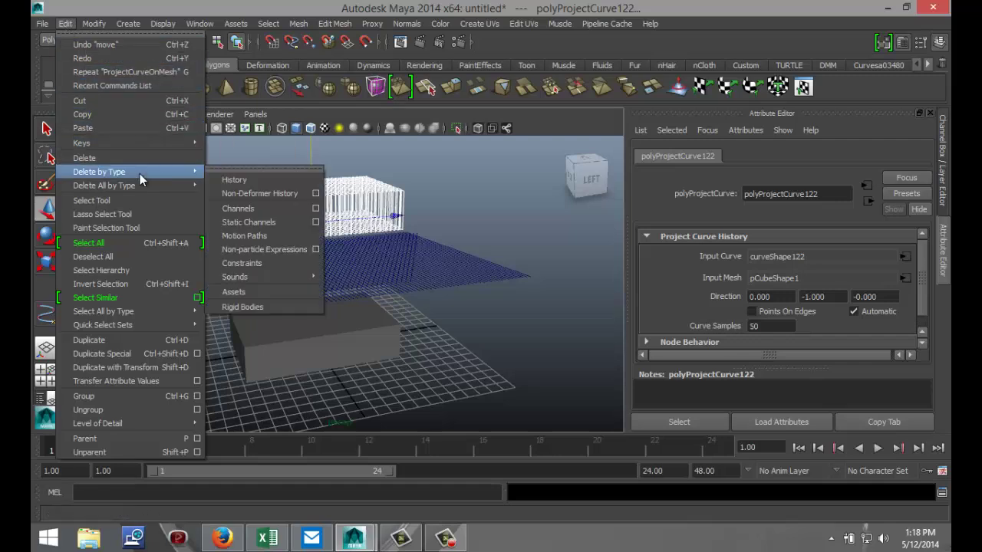
click(229, 178)
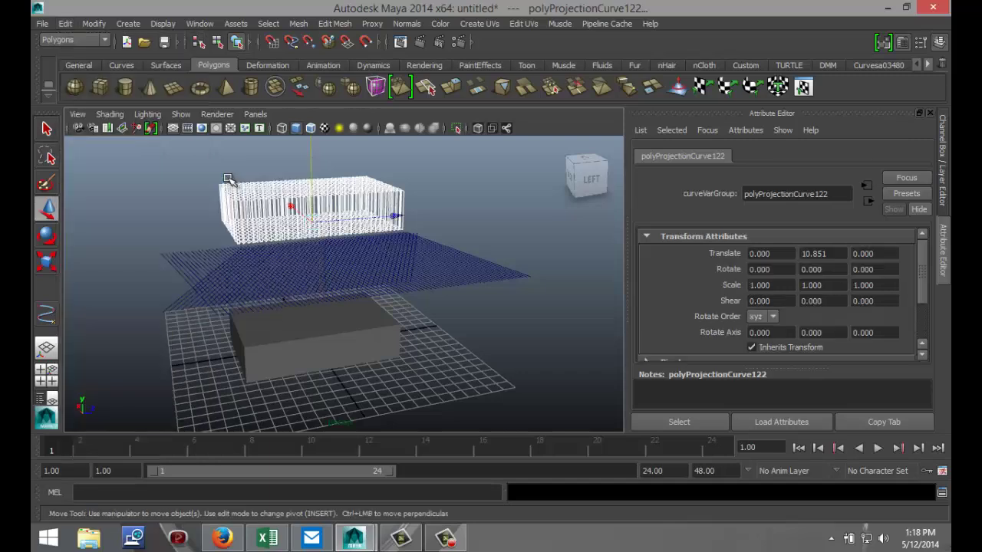
Delete the box and the original crossing curves, keeping only the projected curves
click(494, 271)
drag(493, 255, 154, 374)
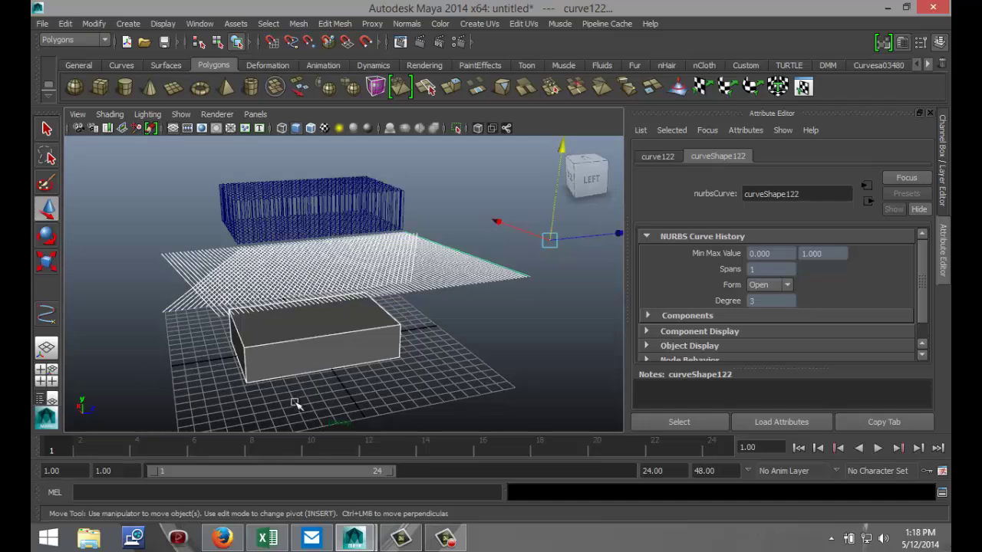
key(Delete)
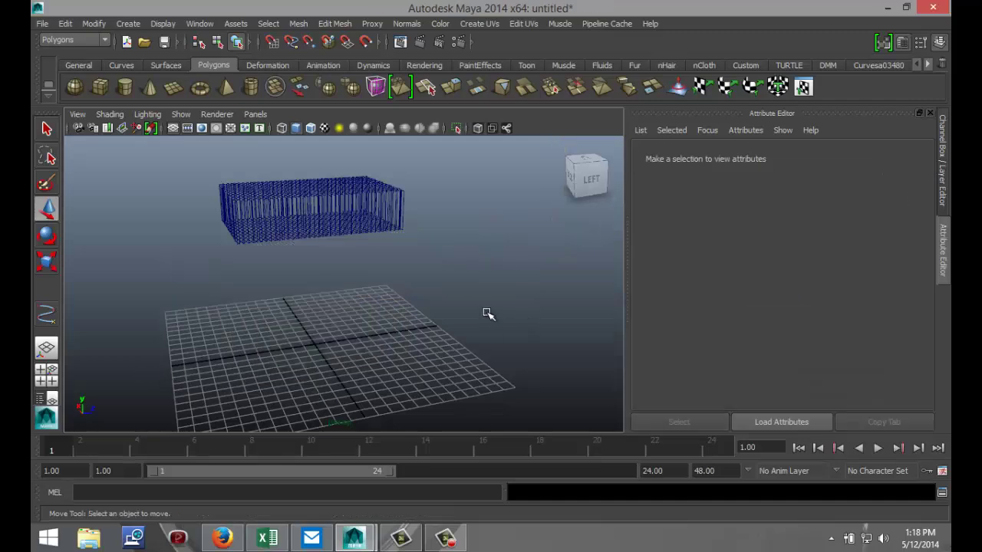
Inspect the projected curve lattice up close and run a test render of the perspective view
scroll(486, 313, down, 2)
scroll(507, 307, up, 6)
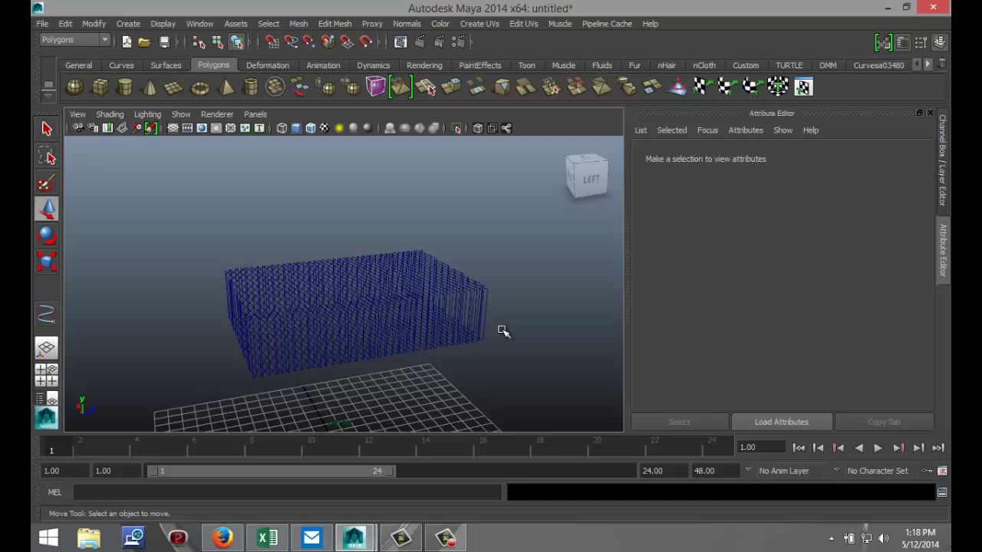
alt+drag(521, 374, 524, 394)
scroll(443, 361, up, 5)
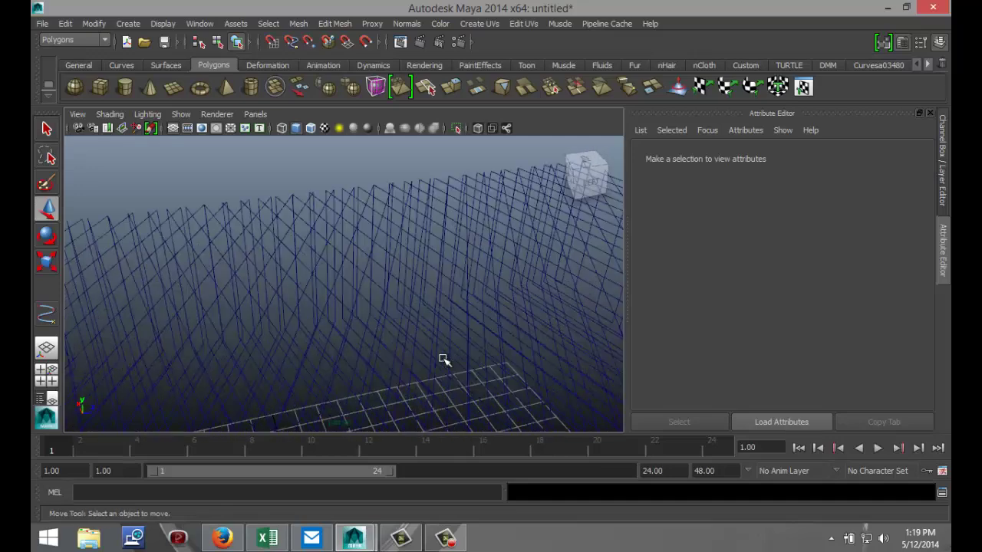
scroll(443, 359, down, 6)
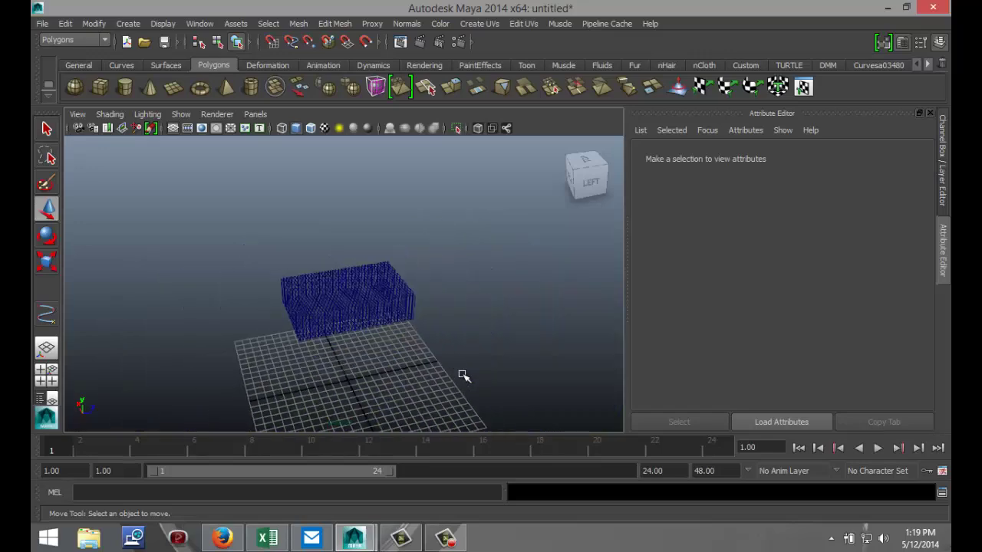
mouse_move(475, 375)
alt+mouse_down()
mouse_move(482, 338)
mouse_move(475, 357)
alt+mouse_up()
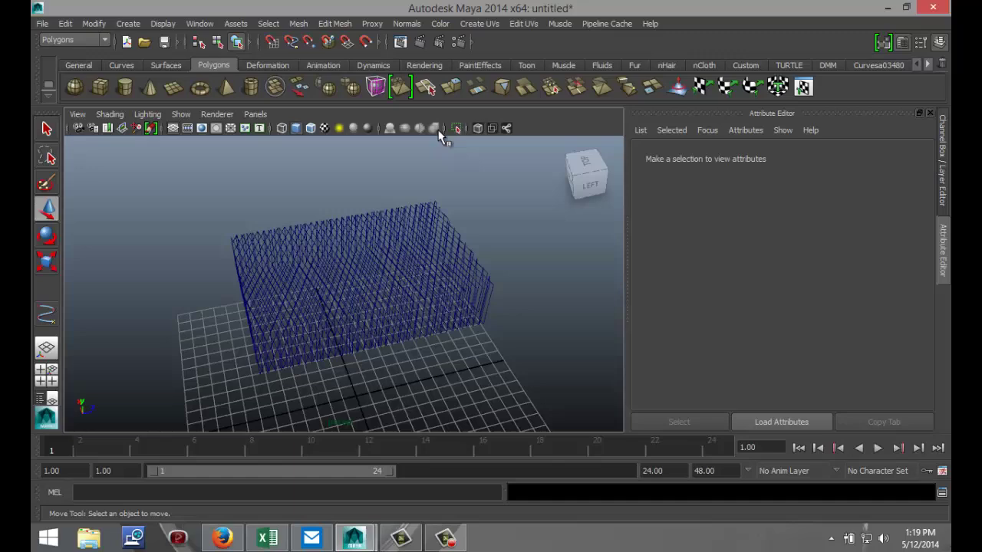
click(419, 41)
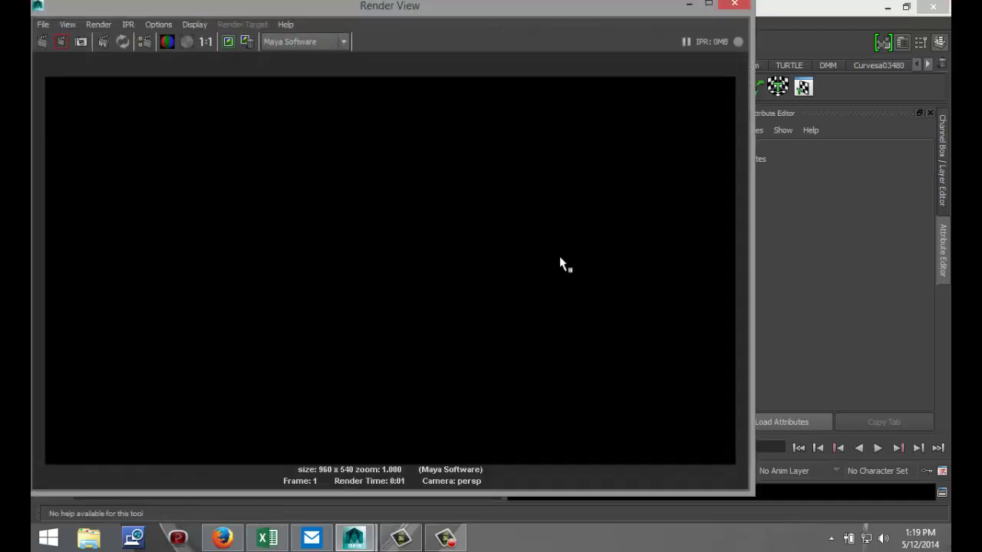
click(735, 7)
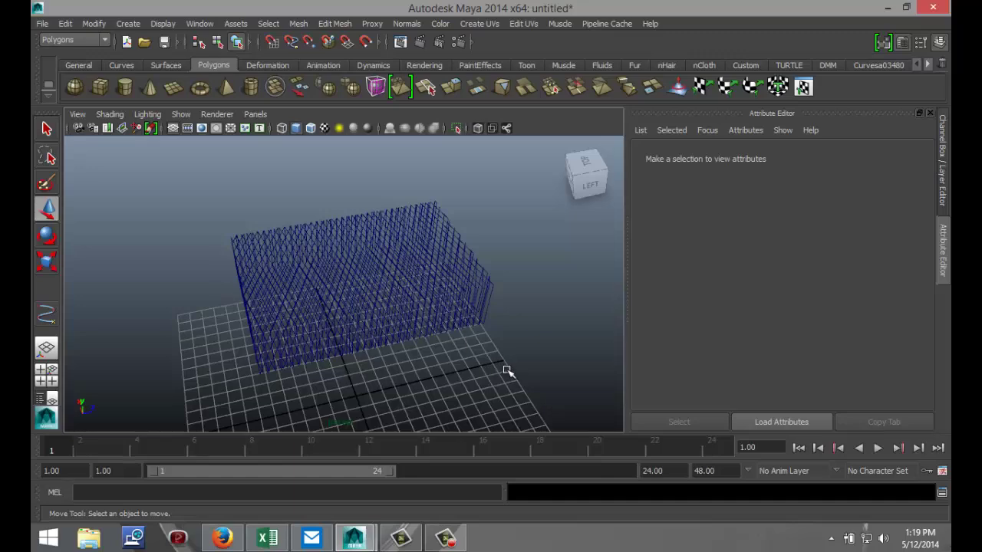
Select all the projected curves and group them
mouse_move(506, 371)
alt+mouse_down()
mouse_move(500, 356)
mouse_move(519, 366)
alt+mouse_up()
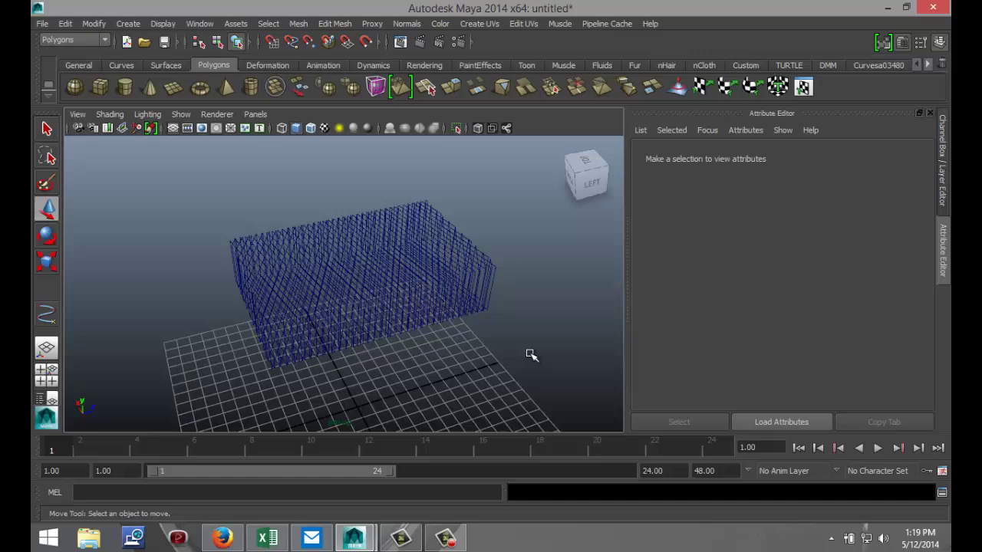
alt+middle_drag(530, 354, 512, 363)
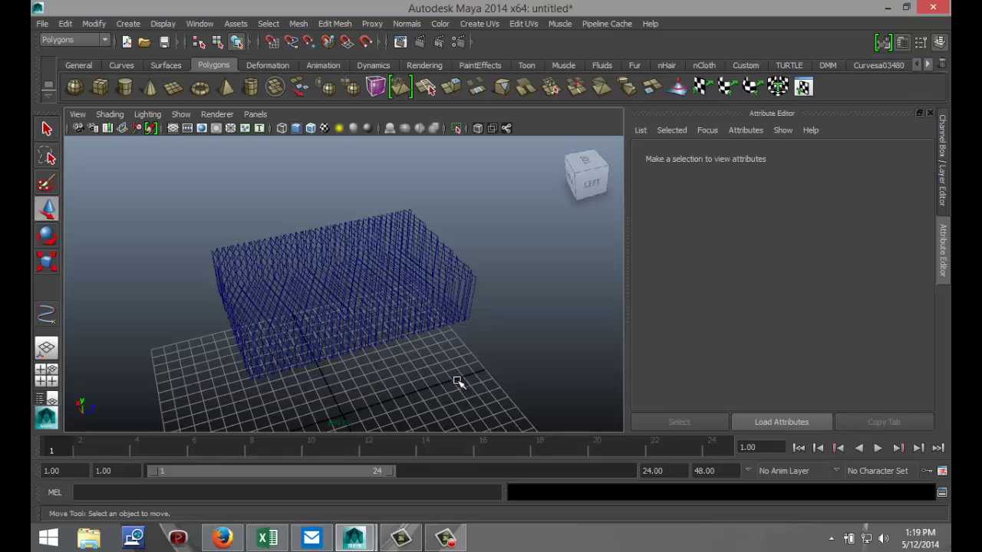
alt+middle_drag(458, 382, 472, 370)
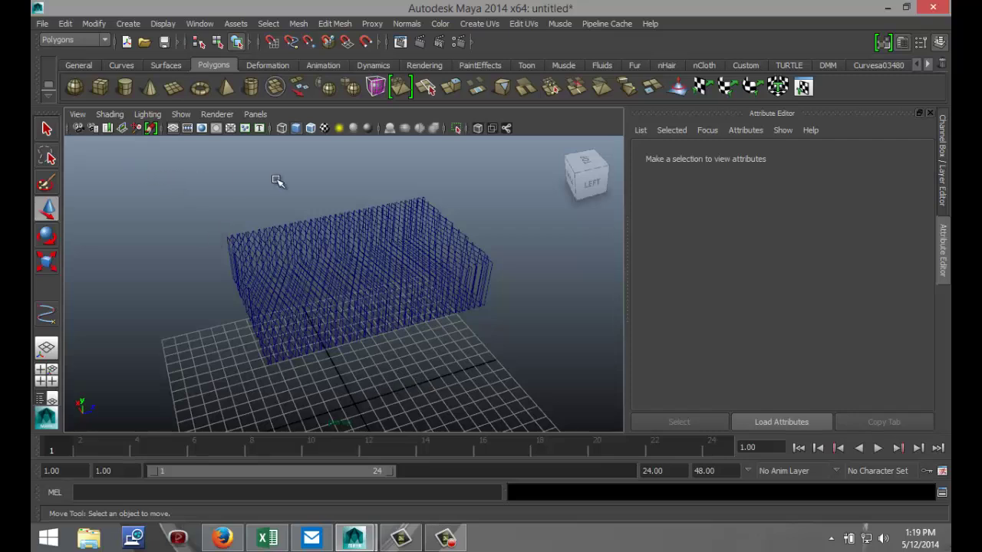
drag(146, 304, 548, 381)
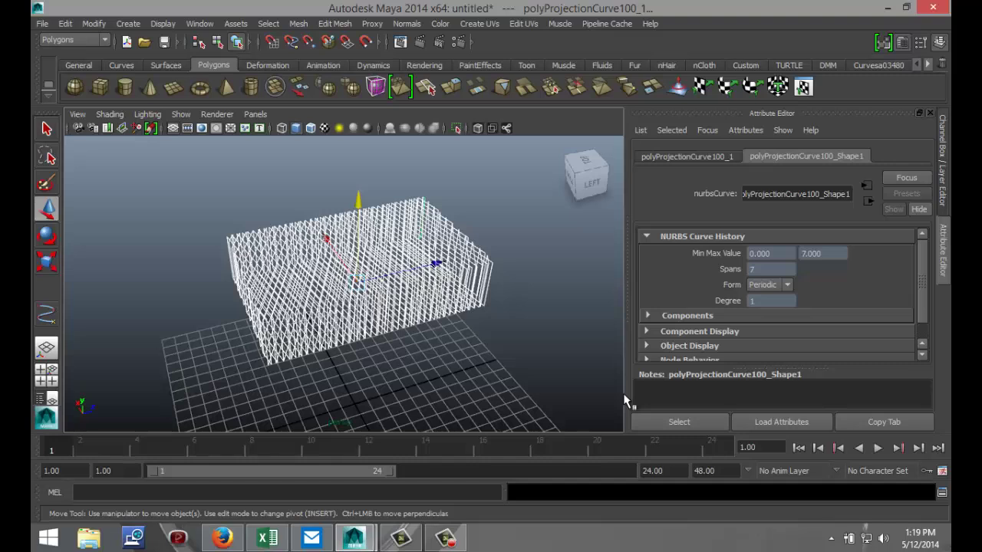
key(ctrl+g)
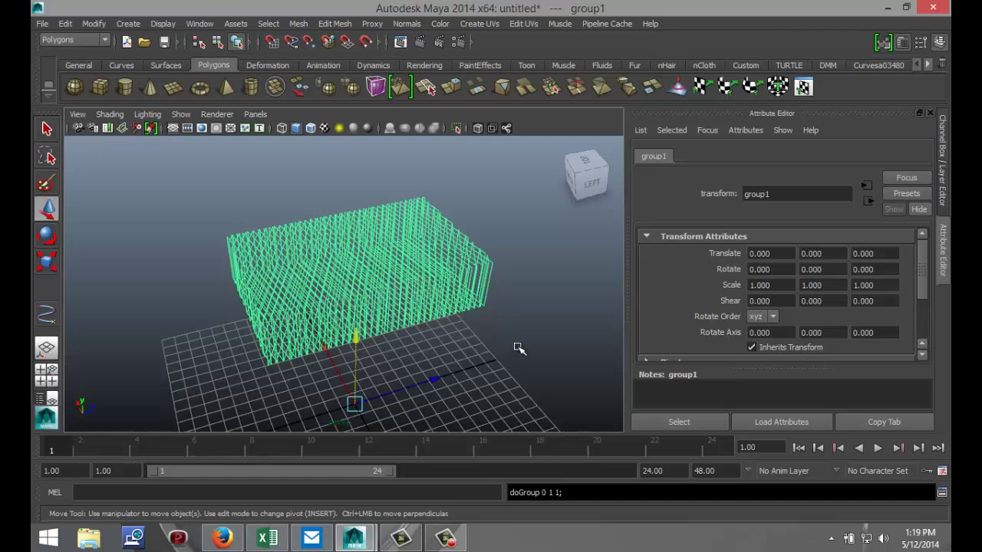
Bevel the grouped curves as surfaces with a bevel width of 0.03 and a bevel depth of 0.03
click(105, 40)
click(99, 69)
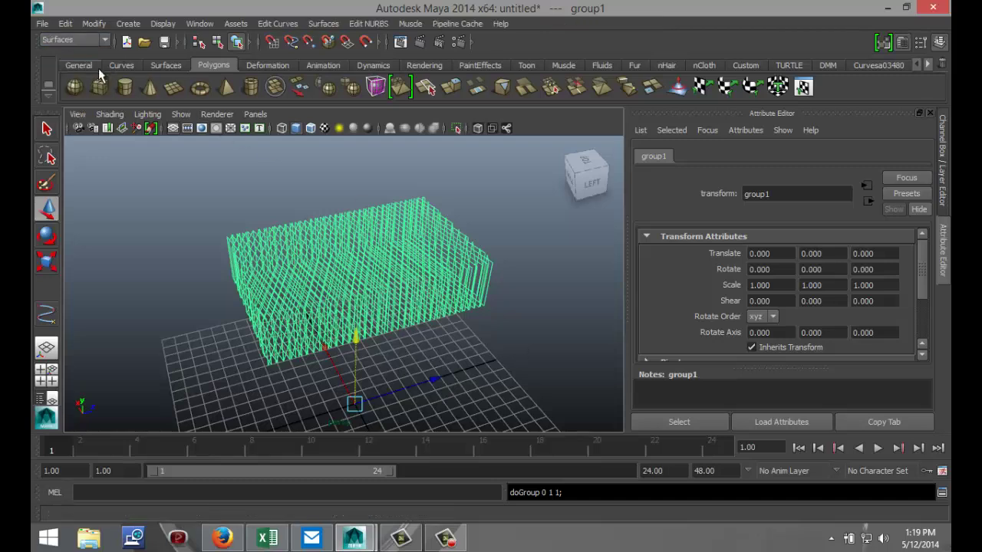
click(323, 24)
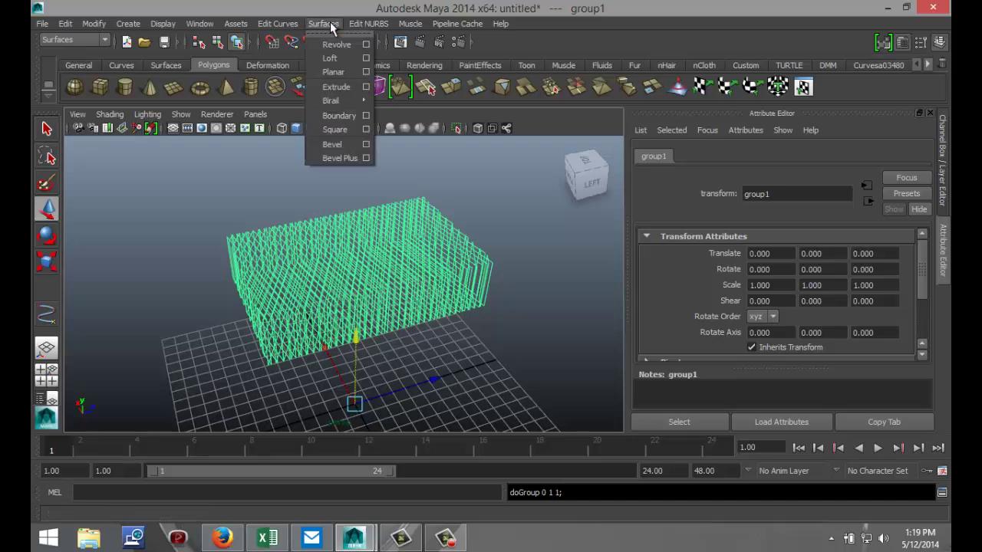
click(367, 146)
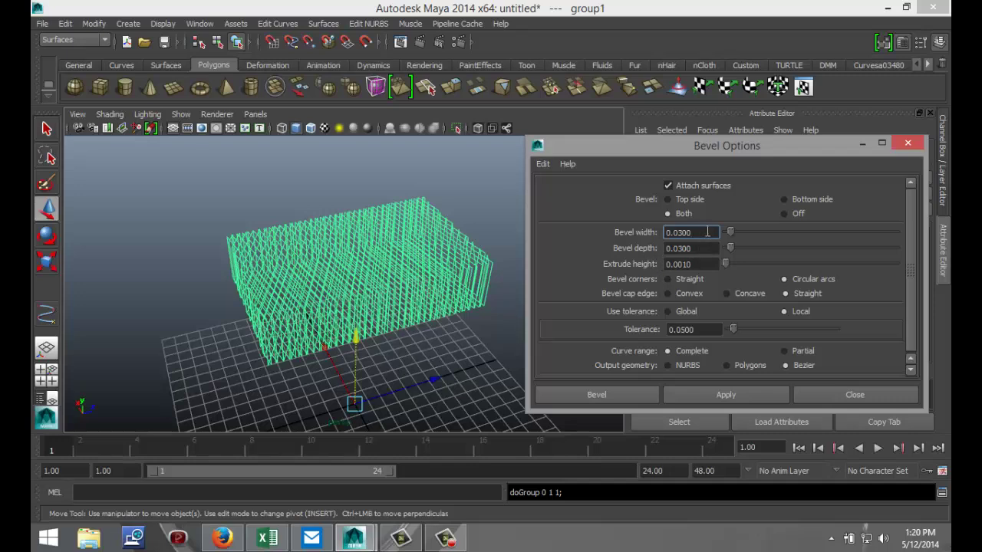
drag(708, 232, 589, 237)
text(0.)
drag(700, 249, 620, 248)
text(0.0)
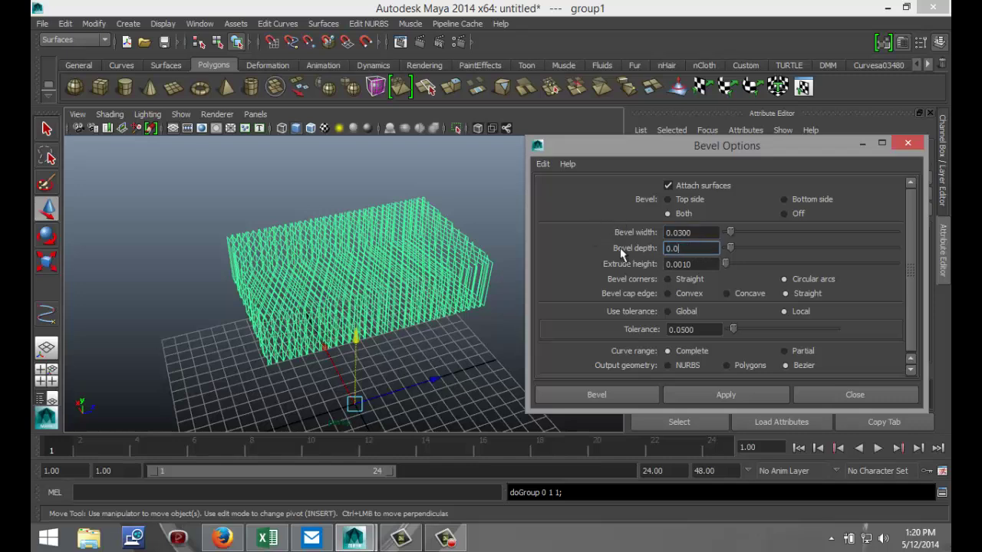
text(3)
click(619, 395)
scroll(563, 394, up, 3)
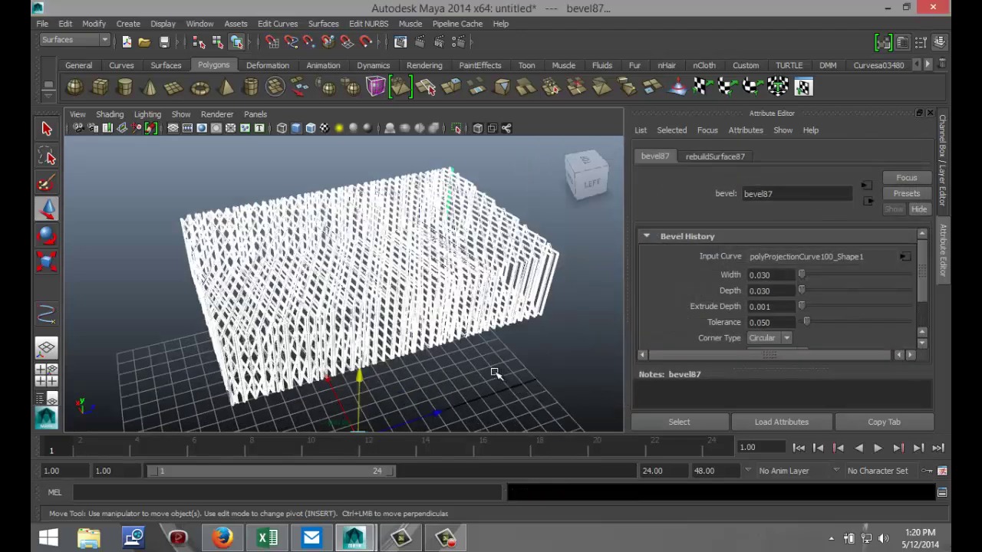
Select the whole bevelled lattice together with its curves and move it about -16 units along Z
click(498, 374)
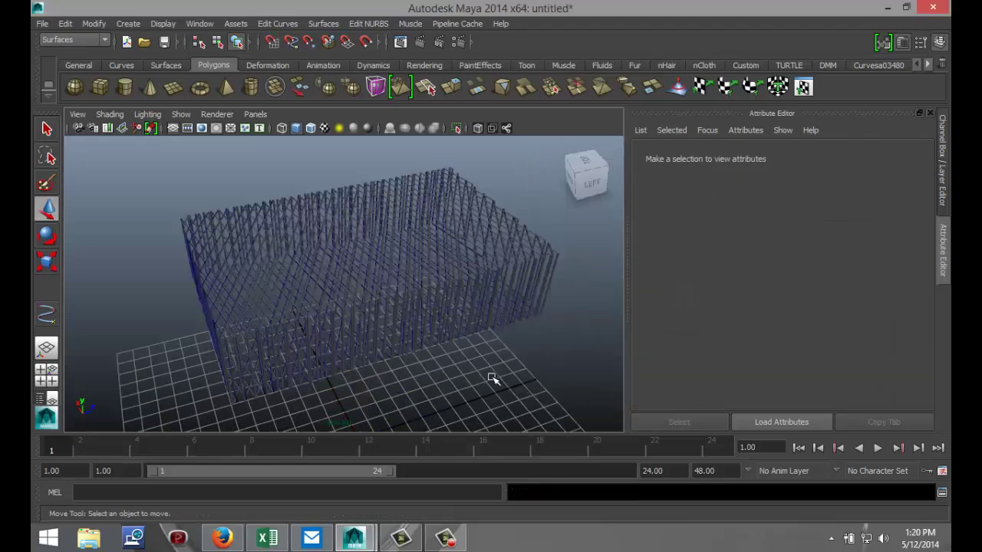
click(390, 270)
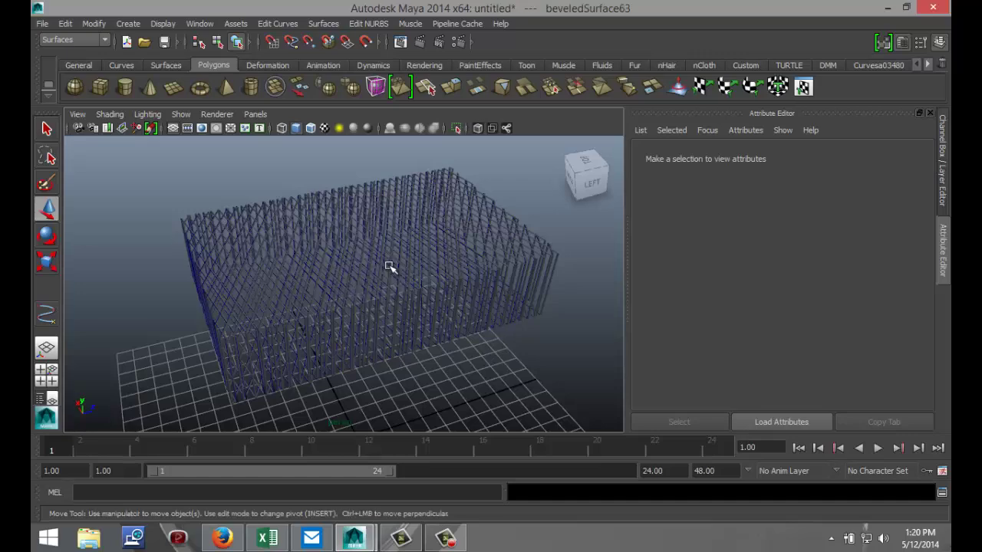
scroll(381, 303, down, 3)
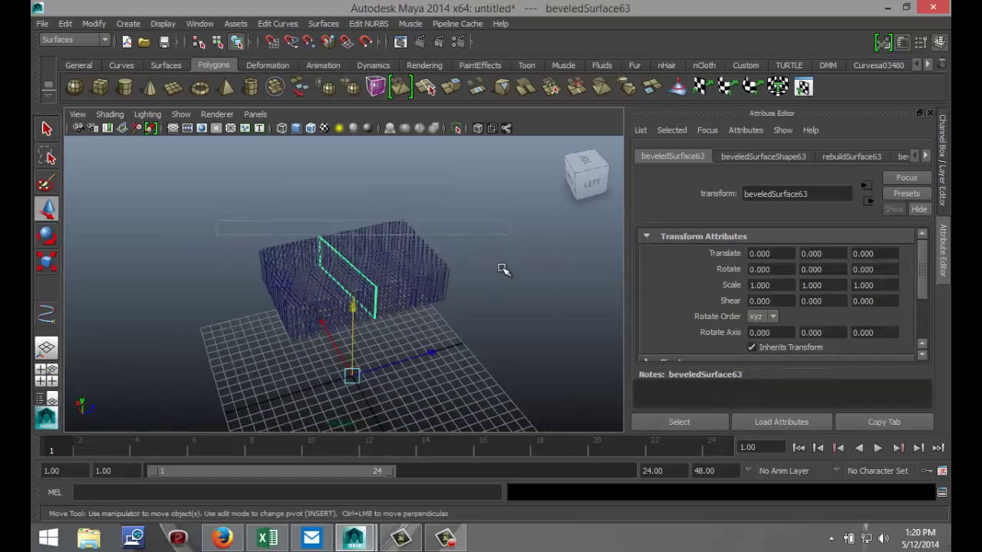
key(ctrl+shift+a)
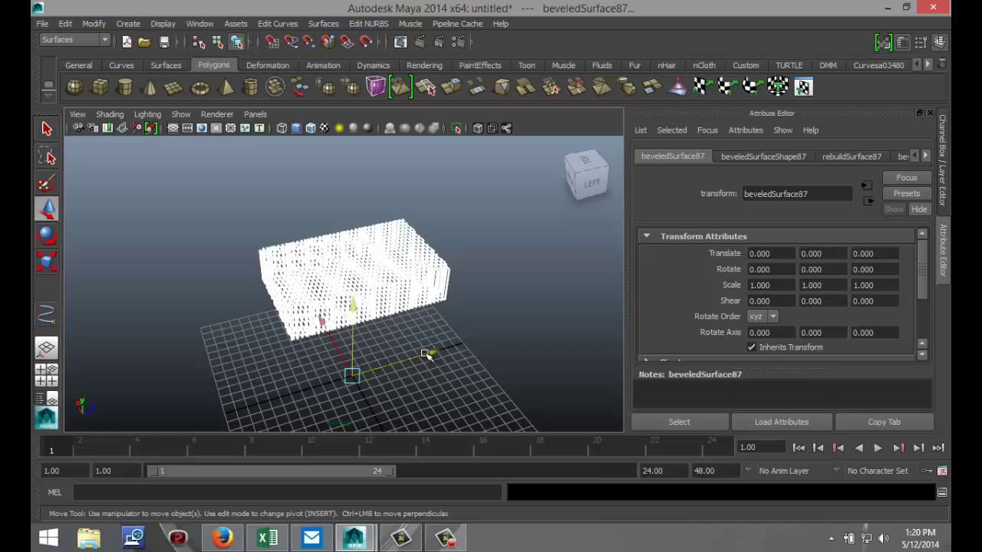
middle_drag(333, 362, 259, 373)
scroll(338, 355, down, 3)
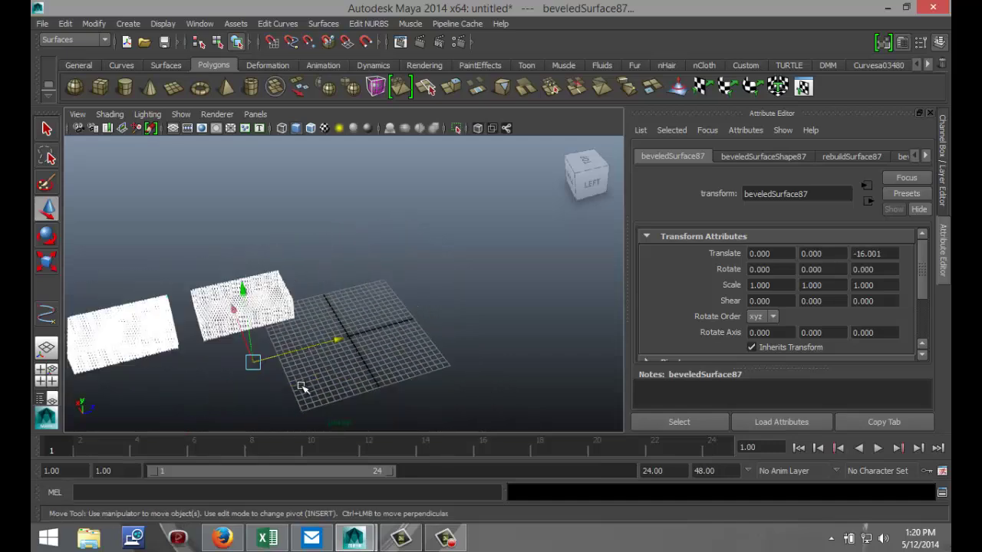
Select the projected curves apart from the bevelled surfaces and delete them, keeping only the surfaces
scroll(458, 371, up, 4)
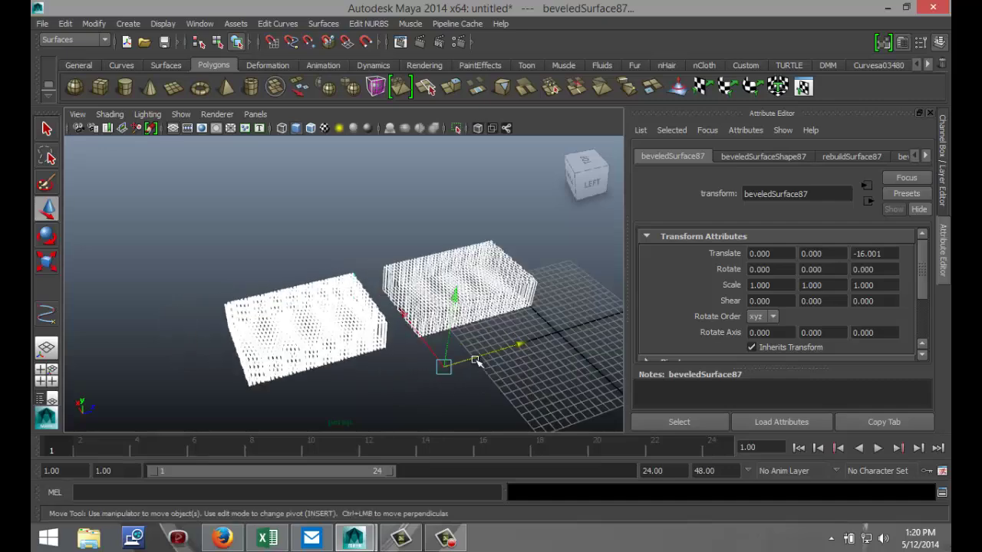
scroll(480, 362, up, 4)
alt+middle_drag(549, 393, 470, 369)
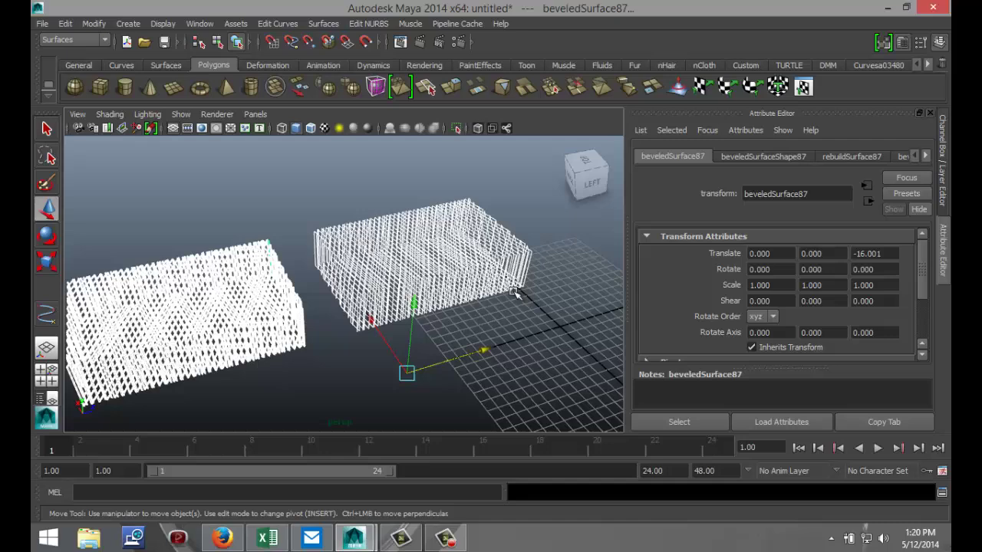
click(529, 315)
drag(297, 199, 544, 324)
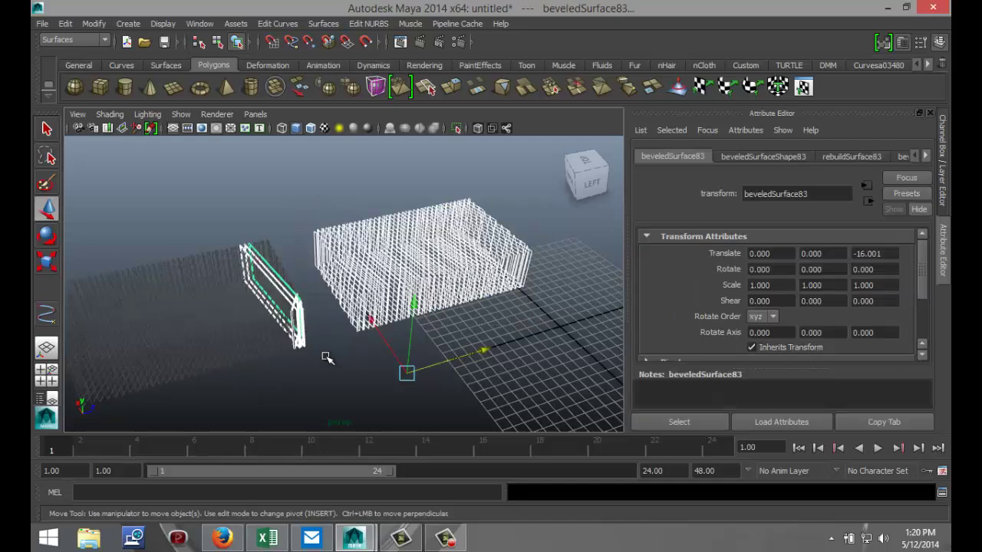
click(325, 367)
alt+drag(486, 372, 447, 368)
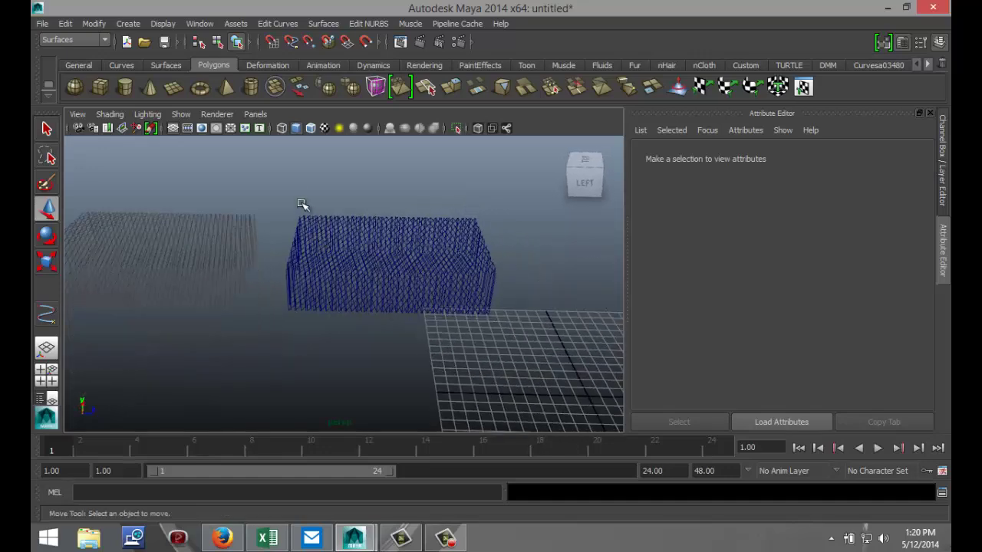
drag(293, 219, 497, 342)
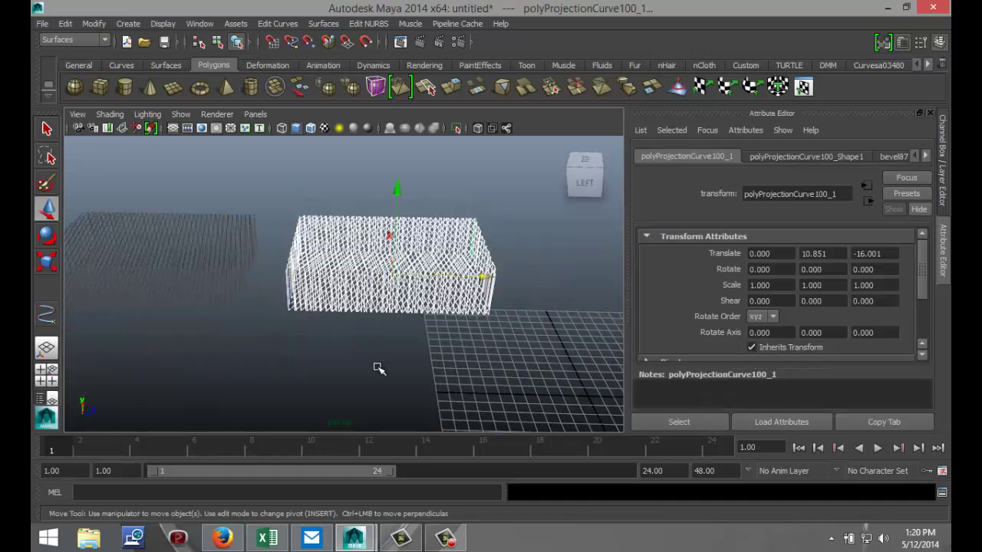
alt+drag(377, 368, 364, 314)
drag(291, 201, 430, 372)
key(Delete)
Run a test render of the bevelled lattice up close and close the render window
scroll(428, 369, up, 3)
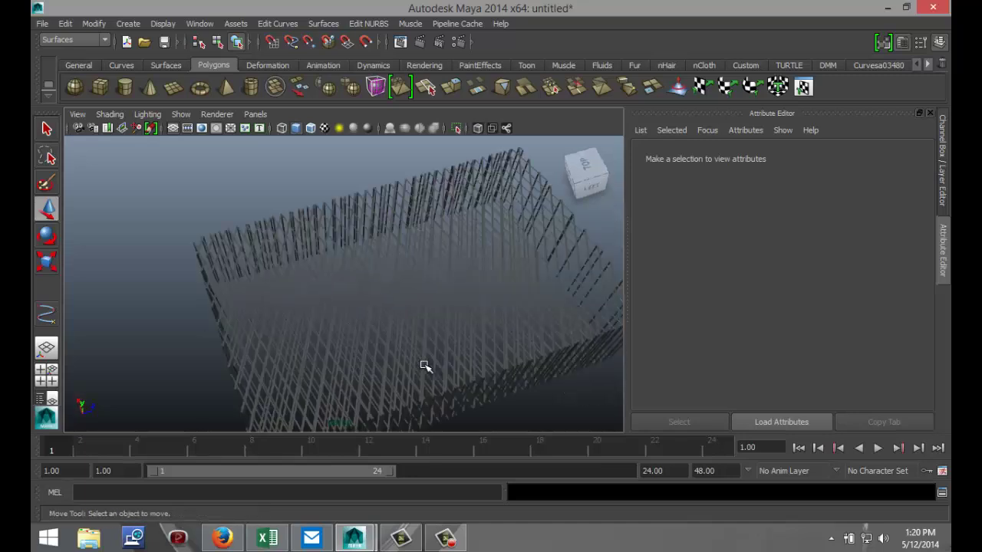
click(419, 43)
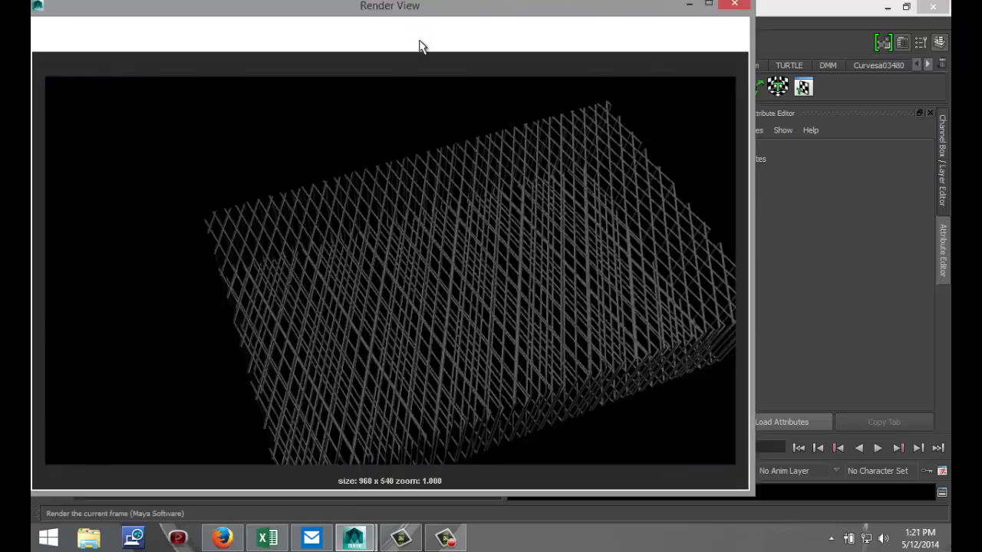
click(734, 5)
Draw a large polygon plane on the grid extending well beyond the bevelled lattice on all sides
scroll(574, 247, down, 6)
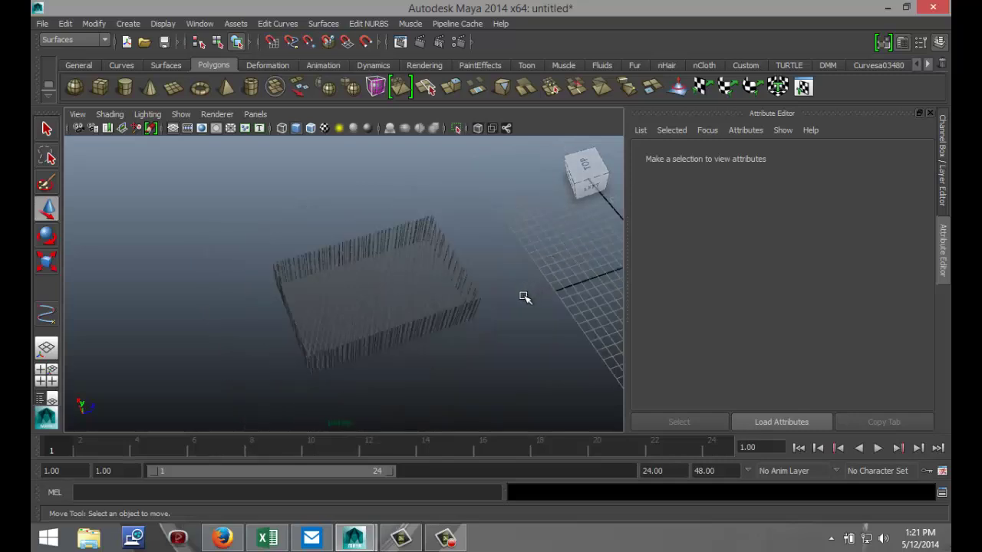
click(174, 87)
drag(131, 213, 823, 428)
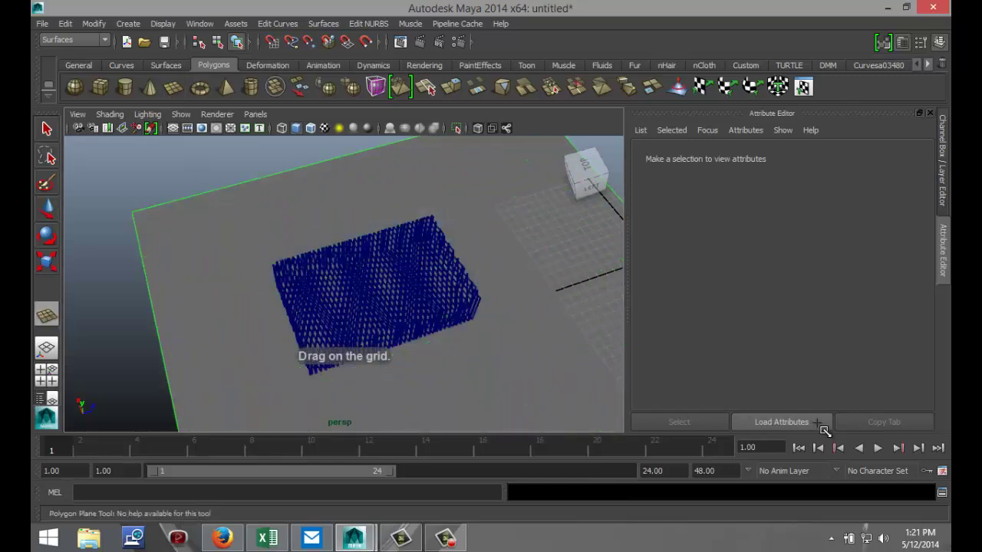
Assign a new Phong E material to the plane and set its colour to white
right_click(512, 374)
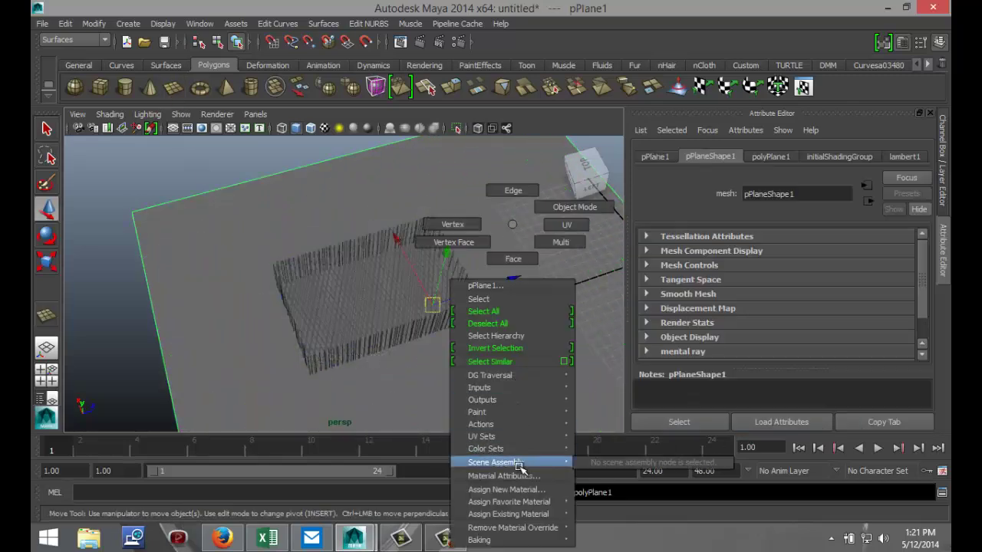
click(507, 490)
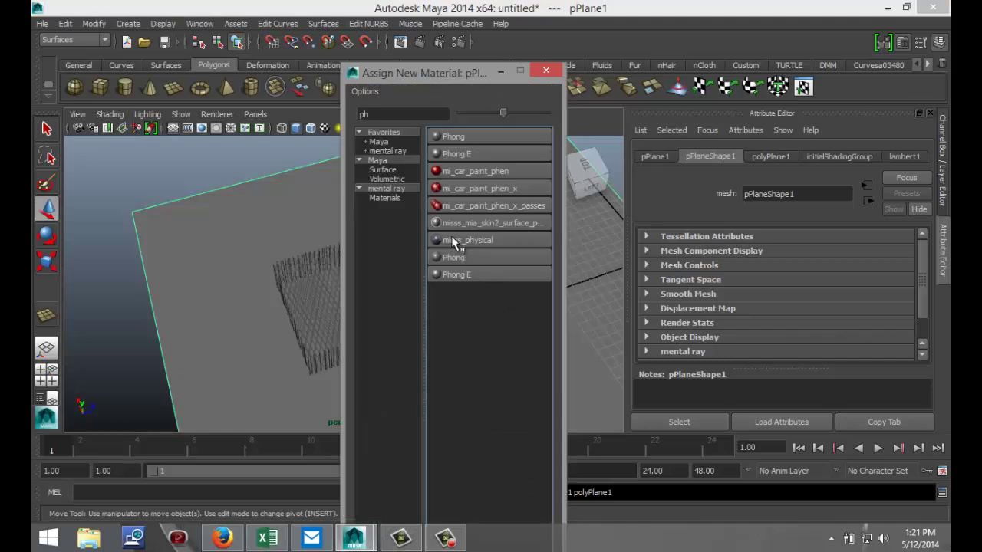
click(480, 276)
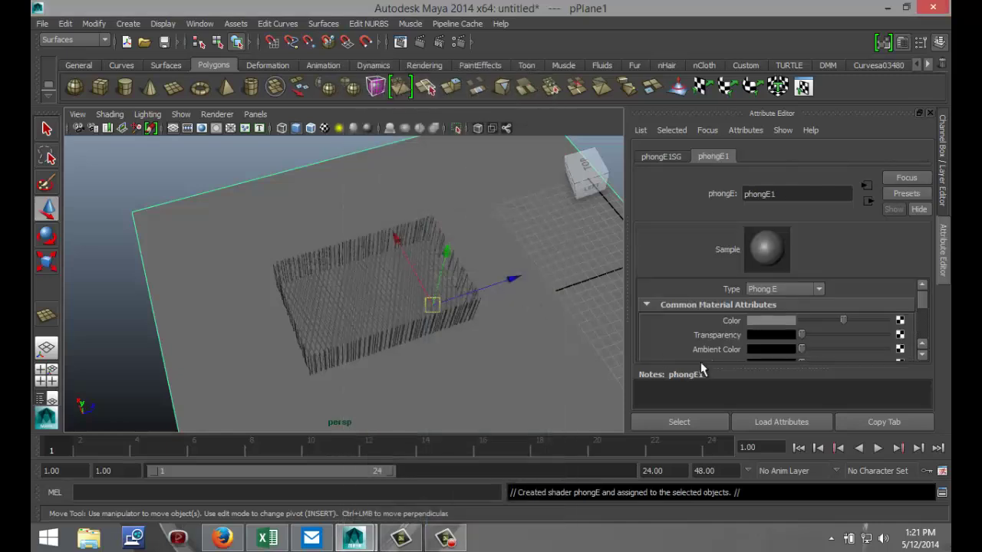
click(770, 321)
click(713, 293)
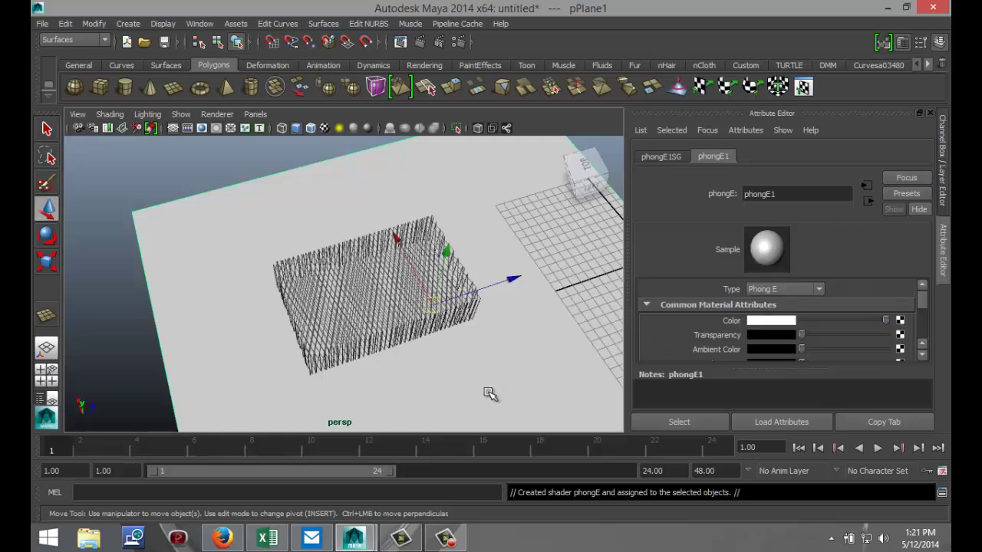
Select all the bevelled surfaces and assign them a new mia_material_x material
alt+drag(489, 394, 454, 336)
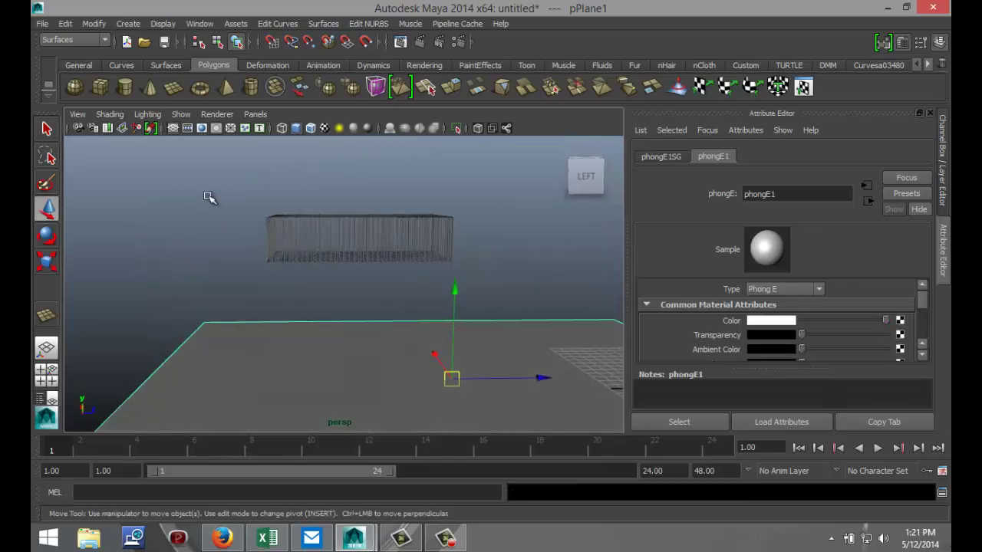
drag(288, 202, 491, 286)
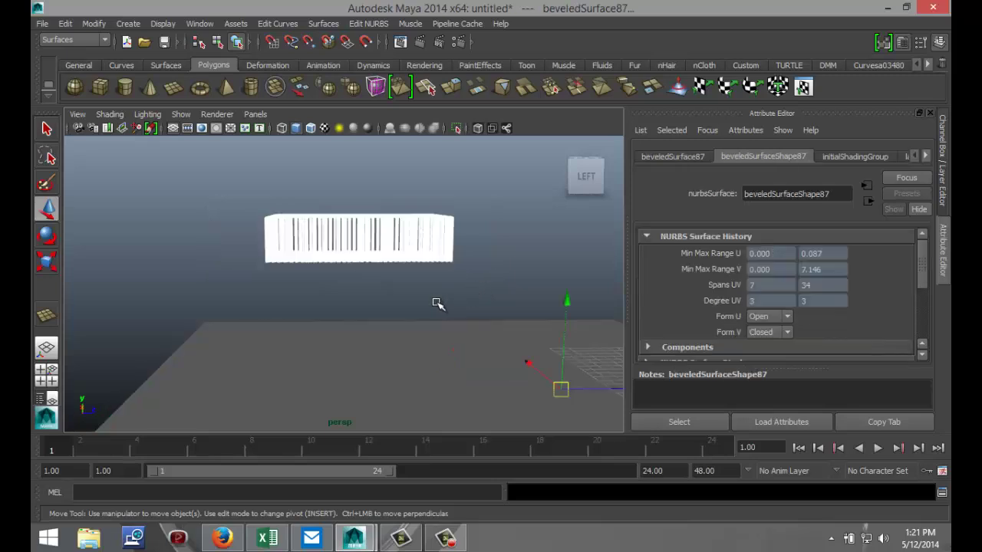
alt+drag(438, 304, 430, 330)
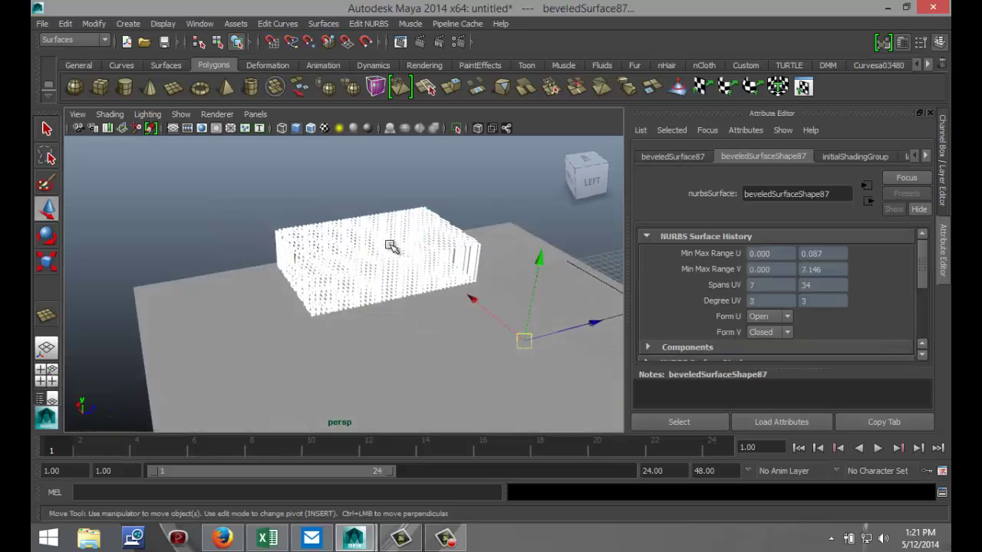
right_drag(391, 245, 413, 495)
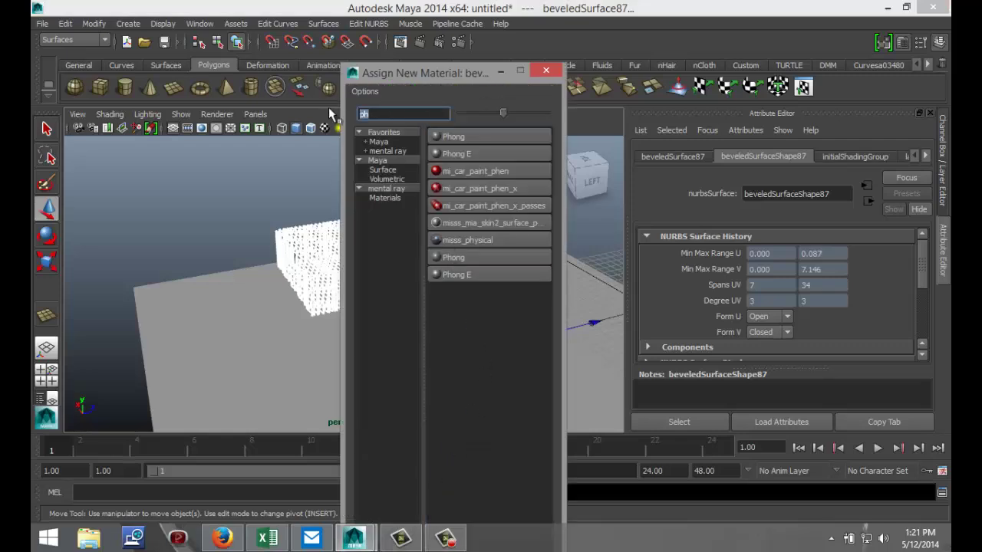
text(mia)
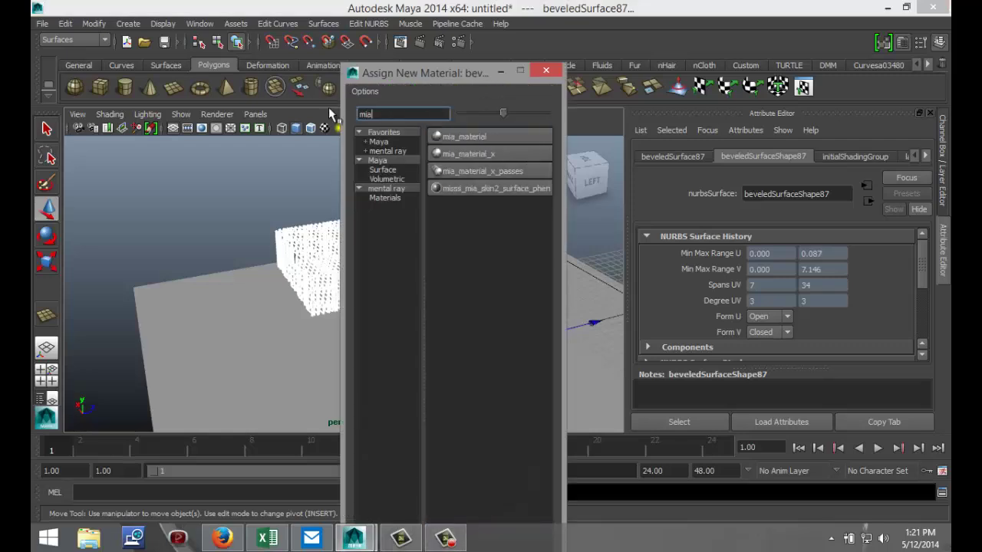
click(500, 154)
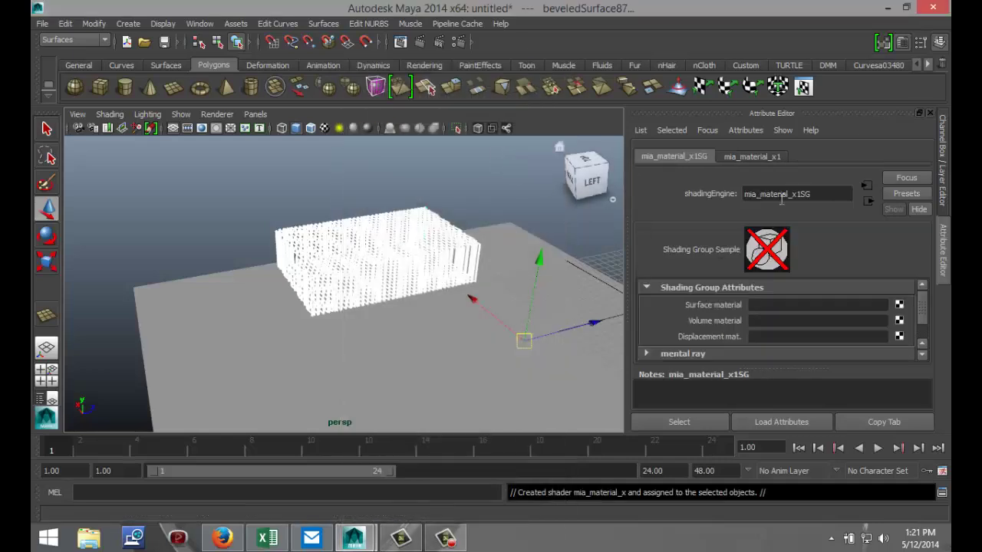
Replace the mia_material_x settings of the lattice material with the Chrome preset
click(766, 157)
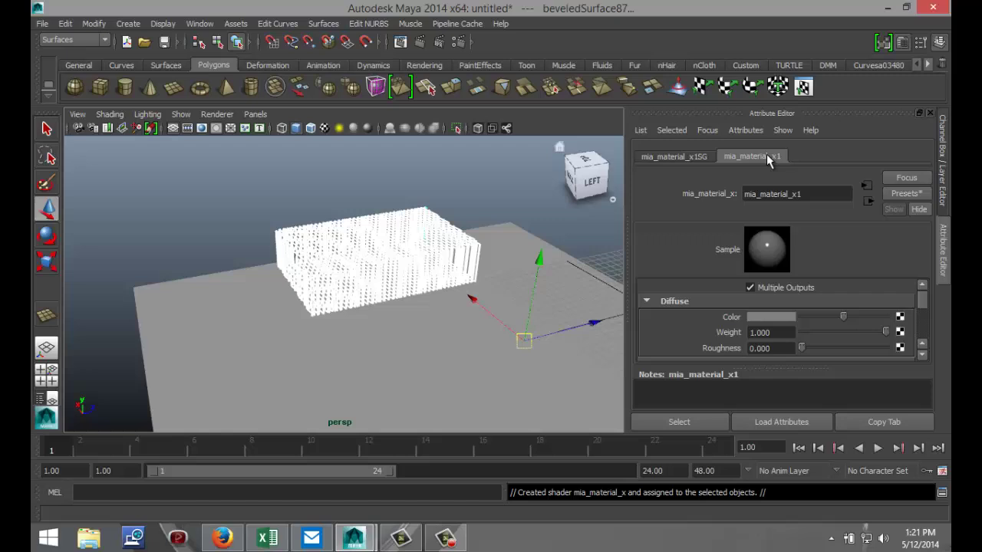
click(896, 192)
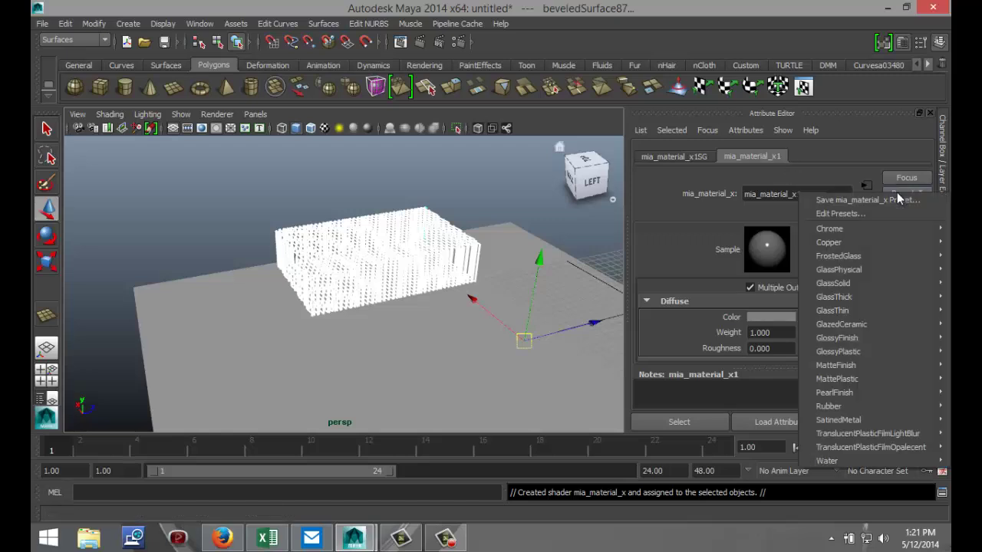
mouse_move(865, 229)
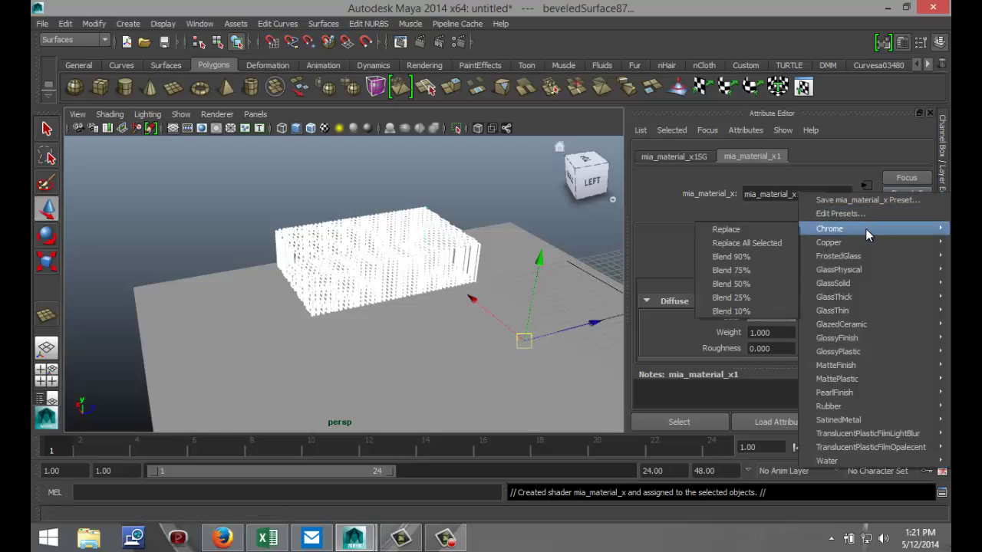
click(773, 229)
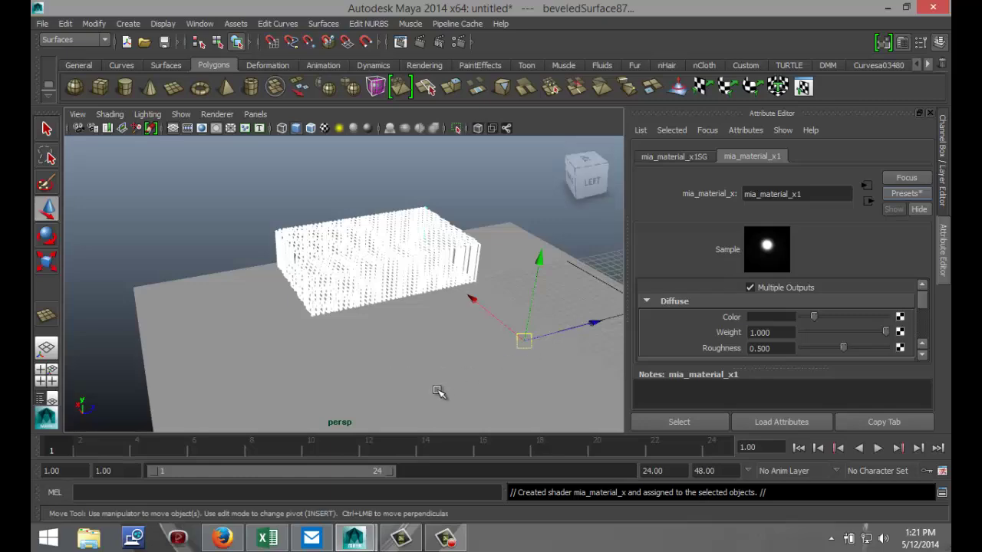
Scale the ground plane up uniformly until it fills the perspective view behind the lattice
alt+drag(442, 392, 463, 409)
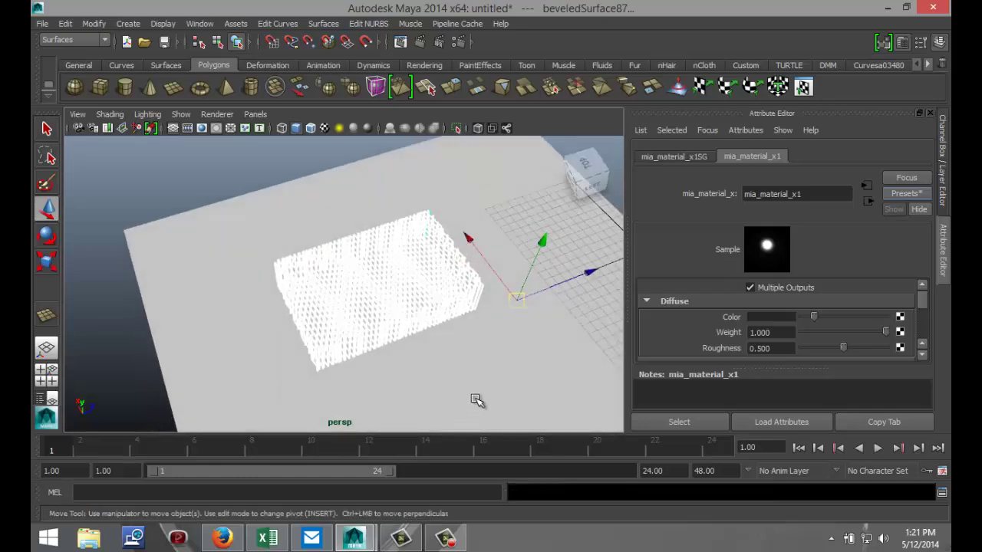
click(475, 369)
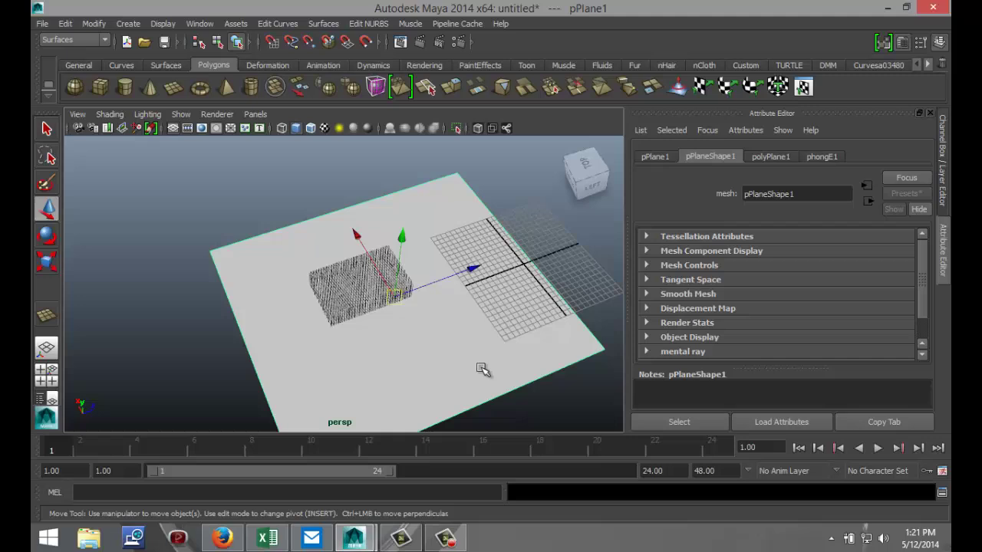
key(r)
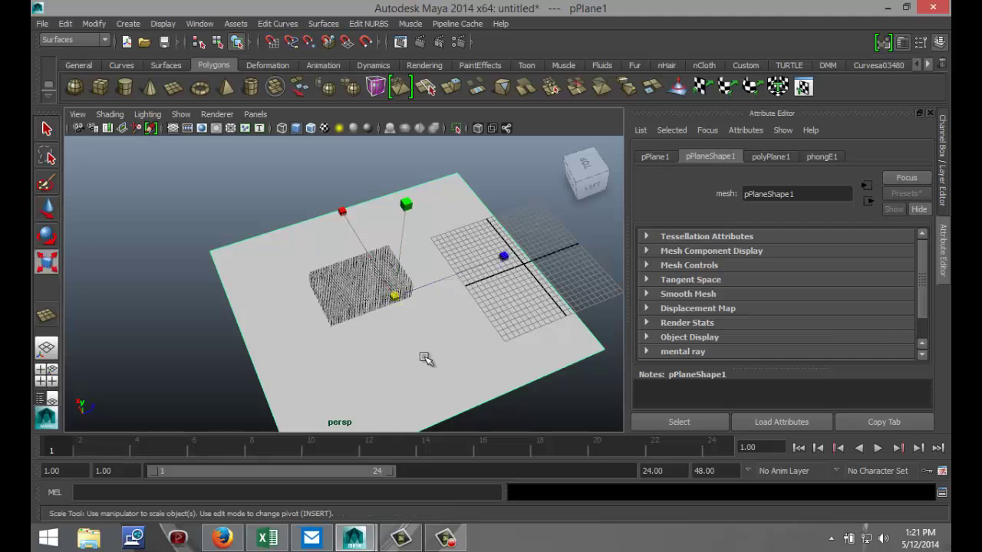
drag(396, 297, 529, 334)
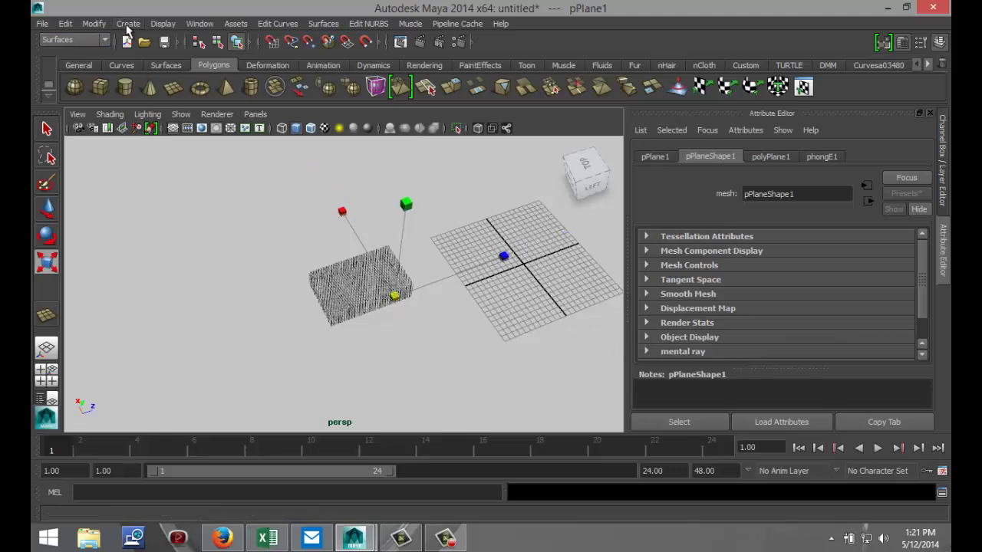
Create a point light in the scene
click(128, 25)
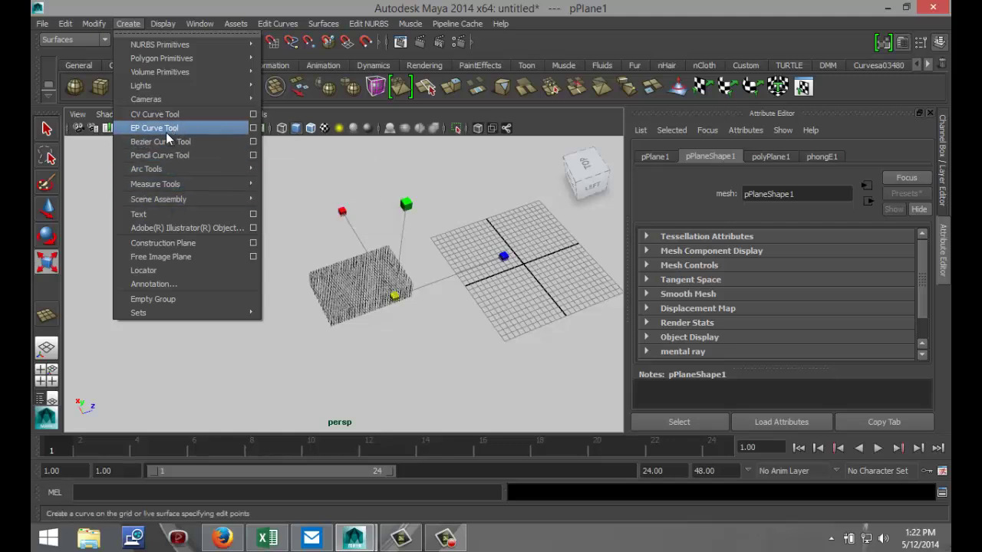
mouse_move(191, 89)
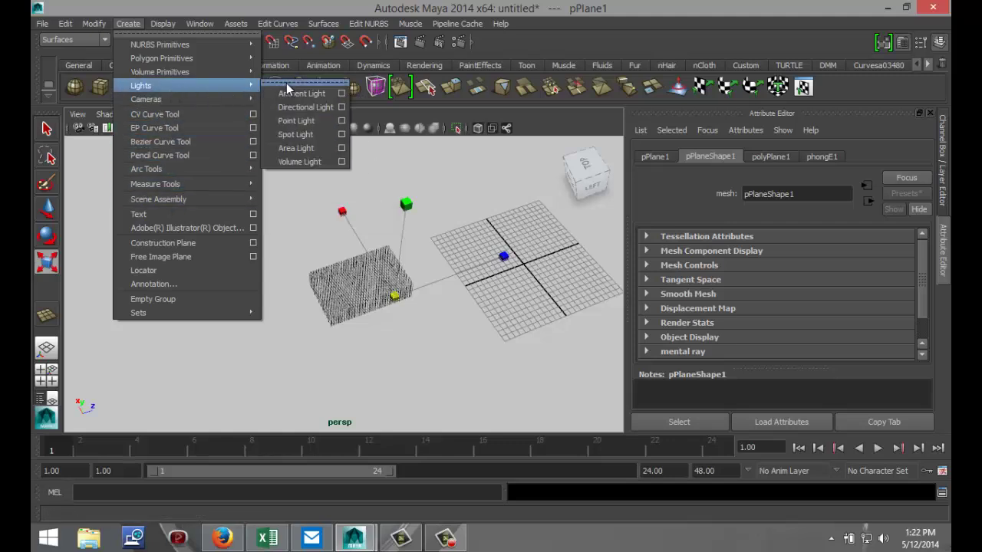
click(296, 120)
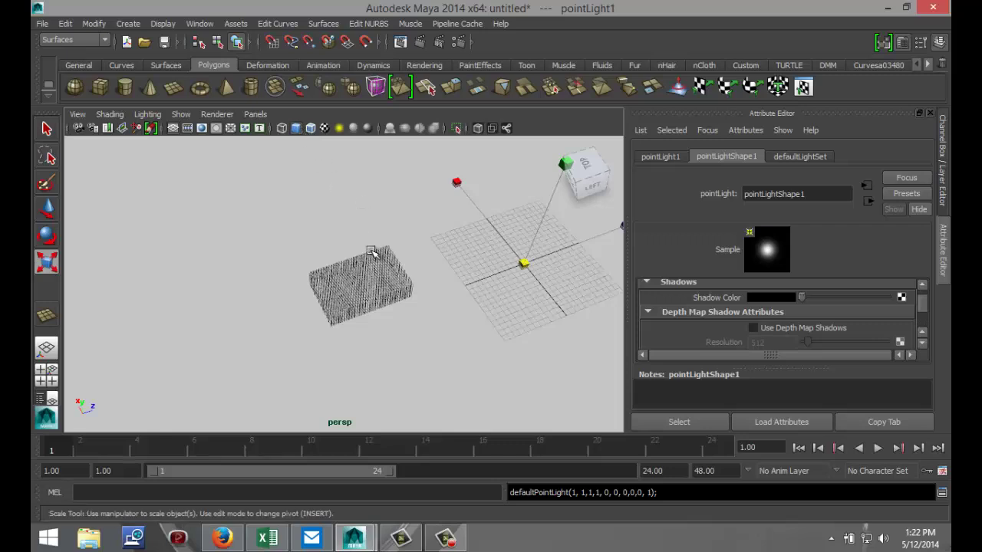
Move the point light beside the near edge of the lattice, about 11 units up, and place a duplicate farther along that same side
key(w)
drag(549, 207, 568, 161)
drag(569, 212, 351, 222)
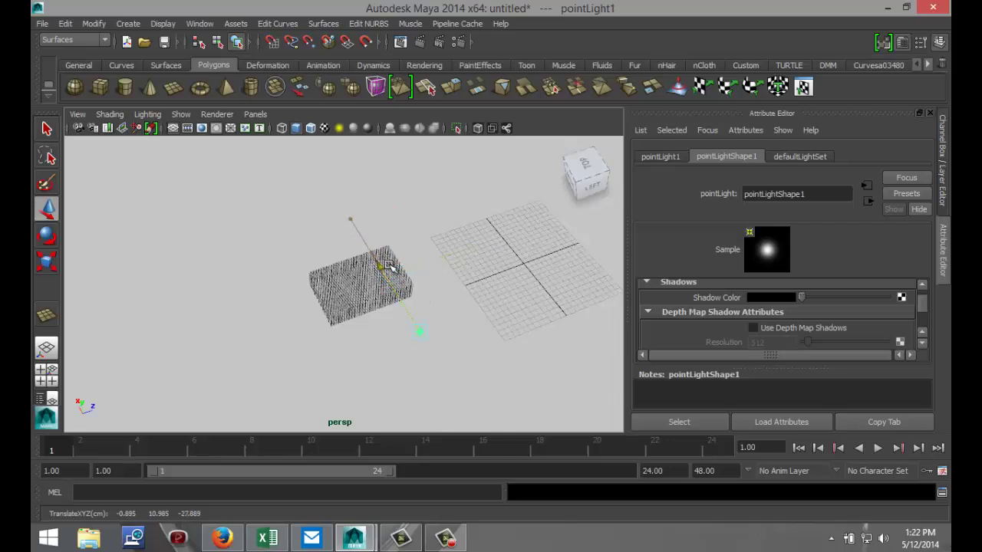
drag(388, 266, 522, 332)
key(ctrl+d)
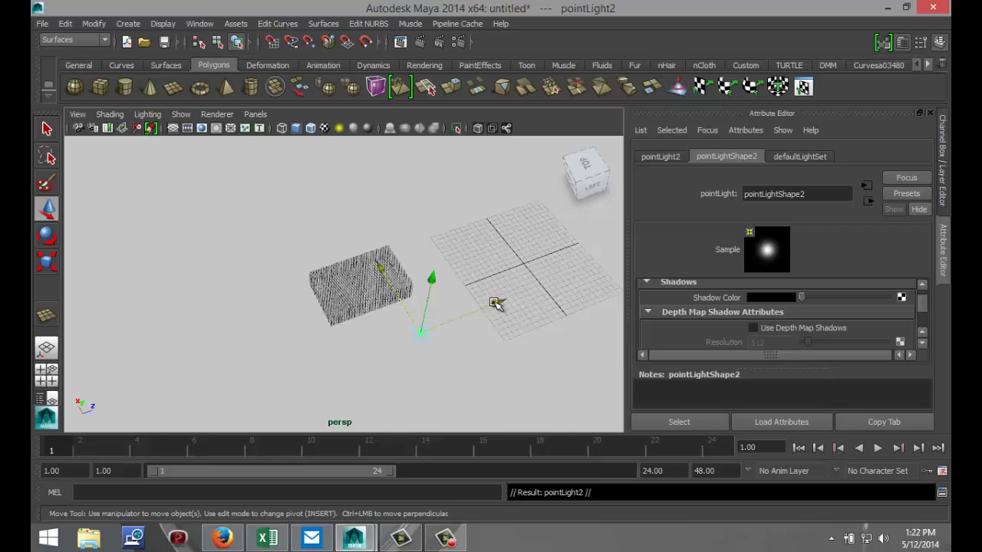
drag(492, 307, 418, 335)
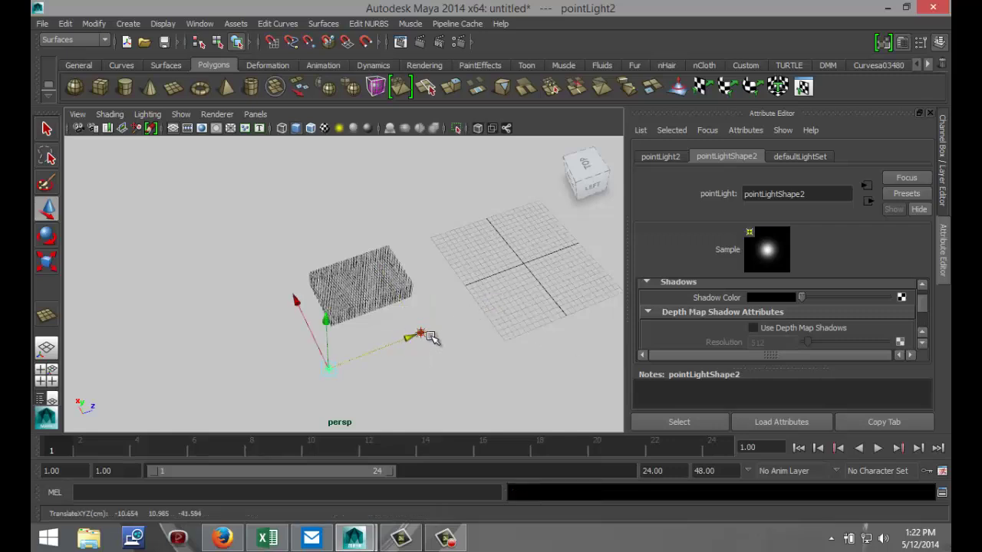
Select the original point light and turn on its depth map shadows
click(421, 339)
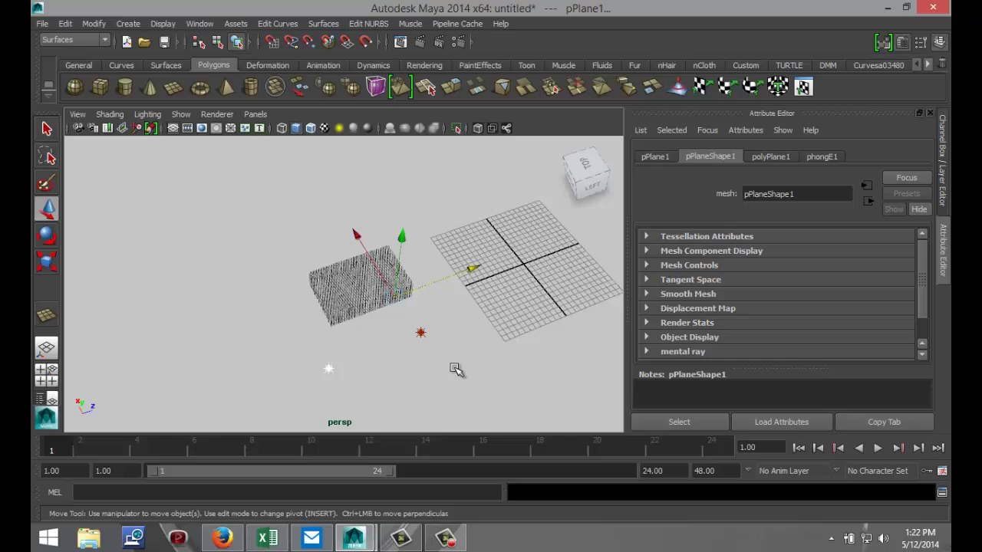
alt+drag(453, 366, 447, 356)
click(421, 327)
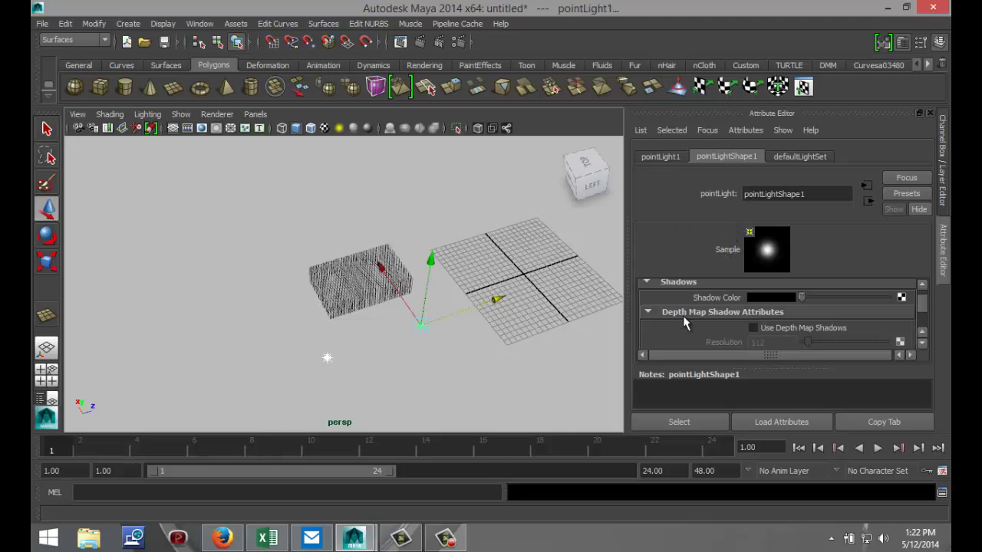
click(753, 329)
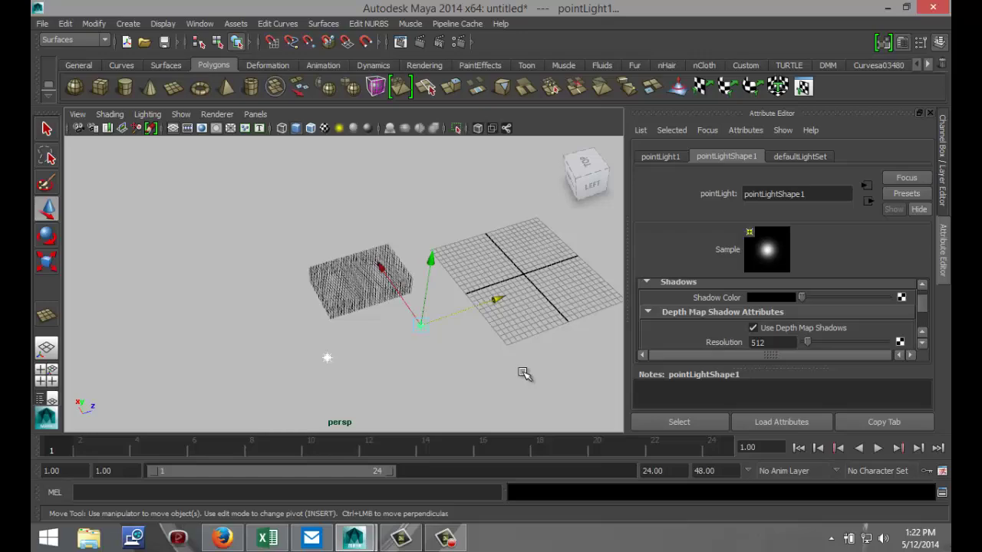
Frame the lattice closely in the perspective view as the composition for the render
scroll(471, 370, up, 4)
scroll(476, 368, up, 5)
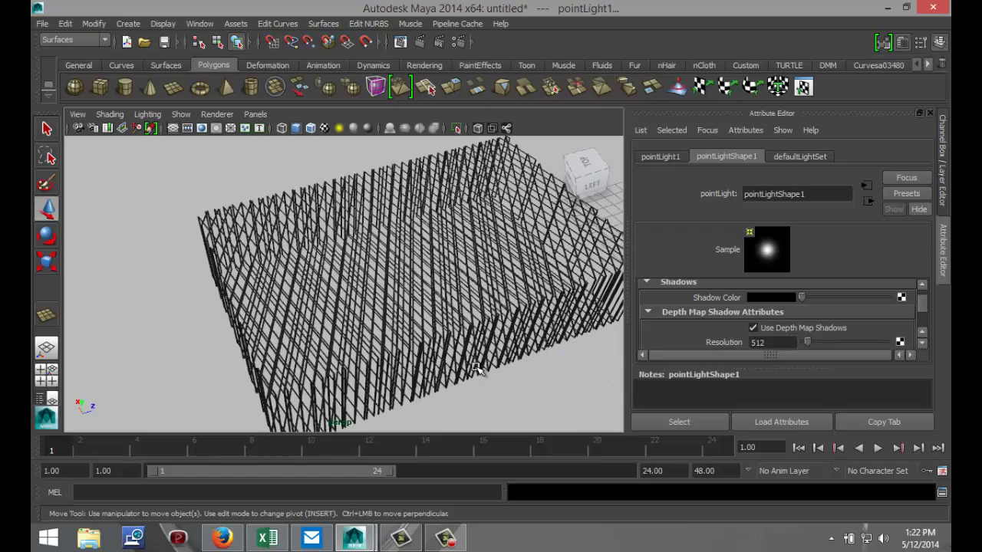
alt+middle_drag(477, 370, 431, 375)
scroll(432, 375, up, 5)
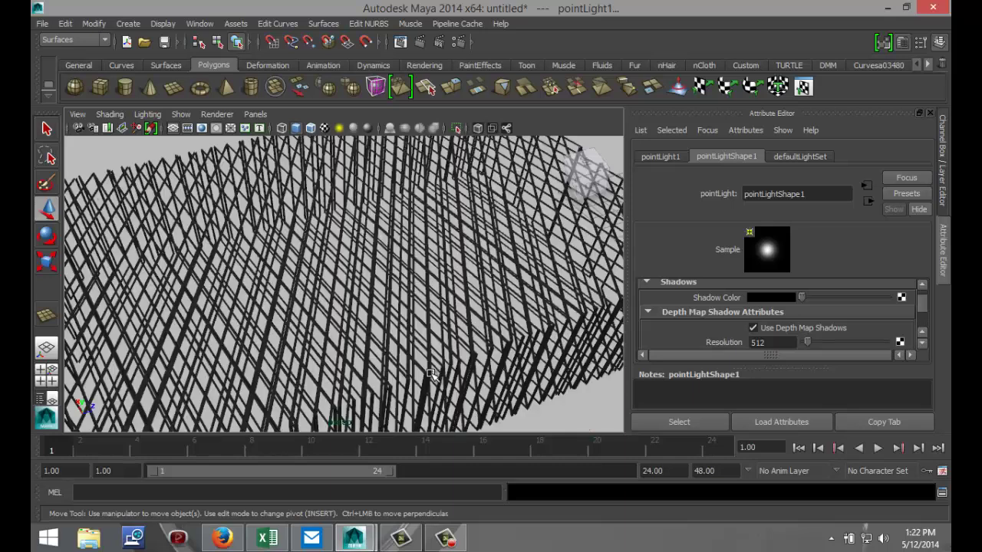
scroll(431, 375, down, 5)
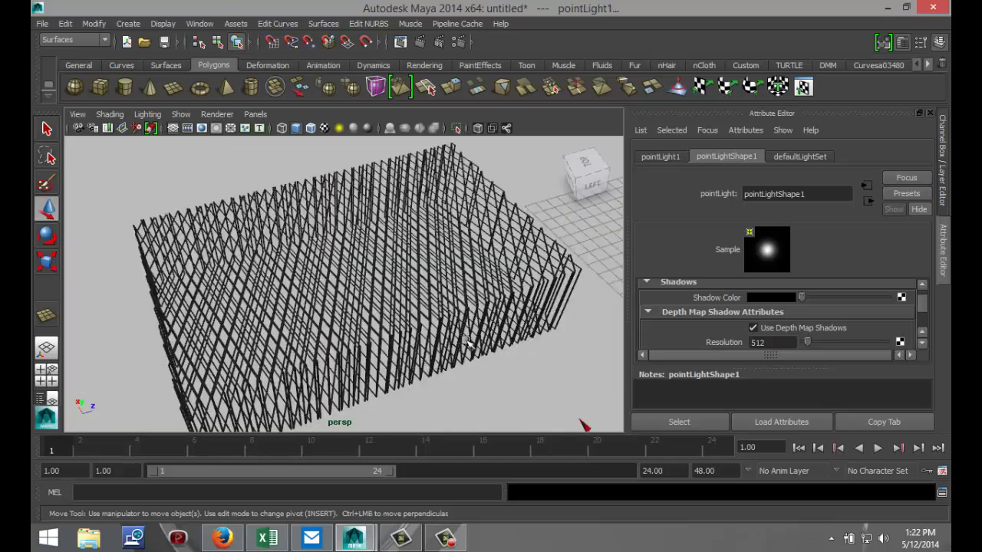
Set the scene to render using mental ray and raise the Unified Sampling quality
click(458, 43)
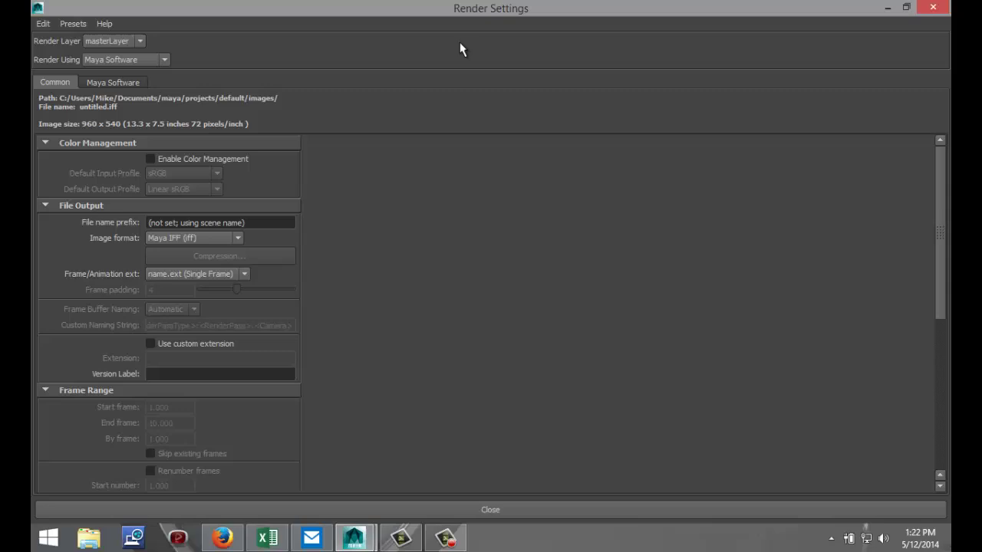
click(164, 60)
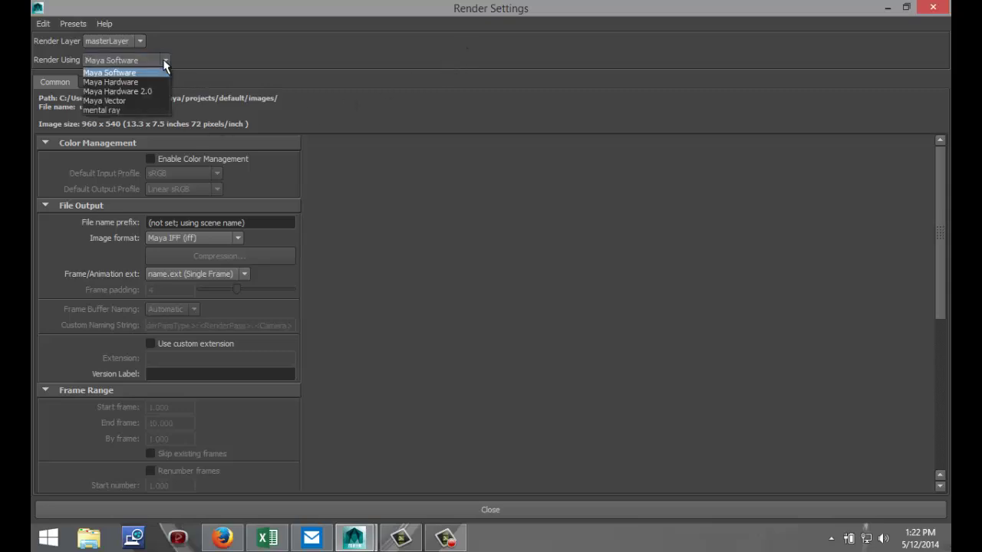
click(153, 110)
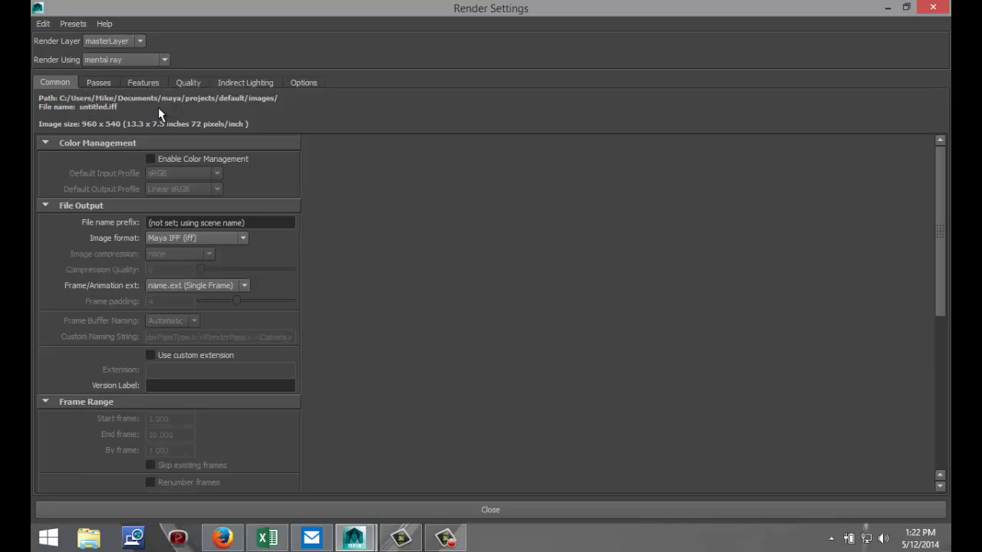
click(189, 81)
drag(262, 134, 475, 143)
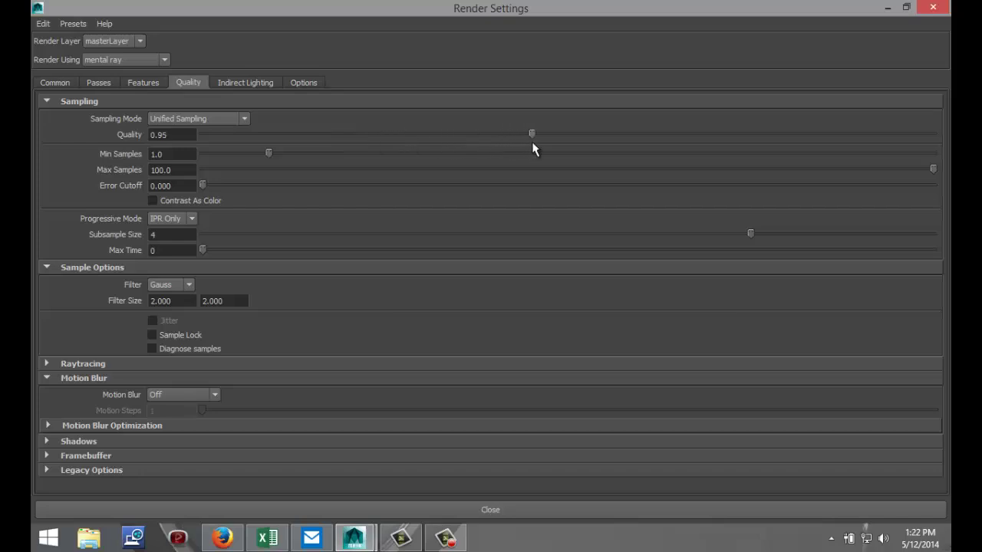
drag(542, 148, 548, 150)
Set the render image size to the HD 1080 preset
click(55, 86)
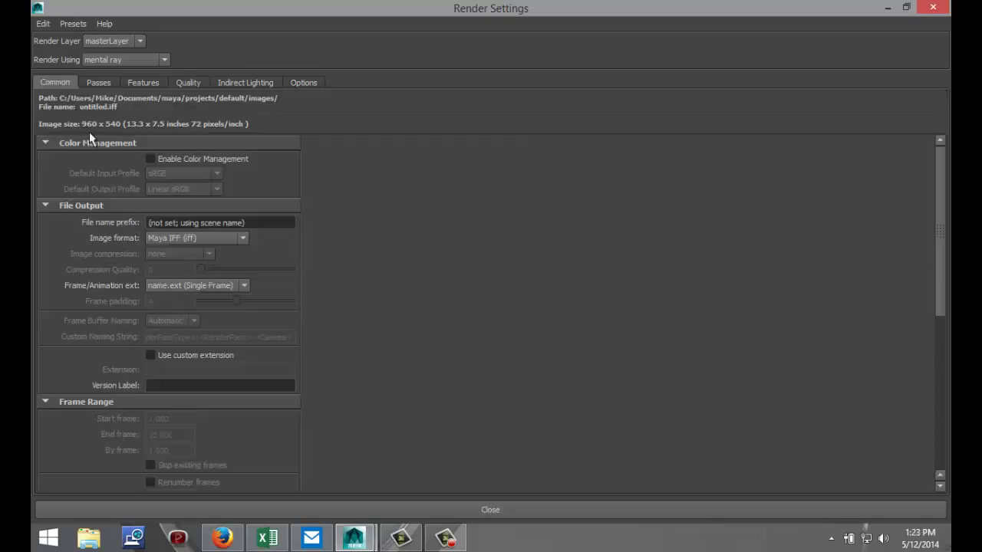
scroll(323, 296, down, 7)
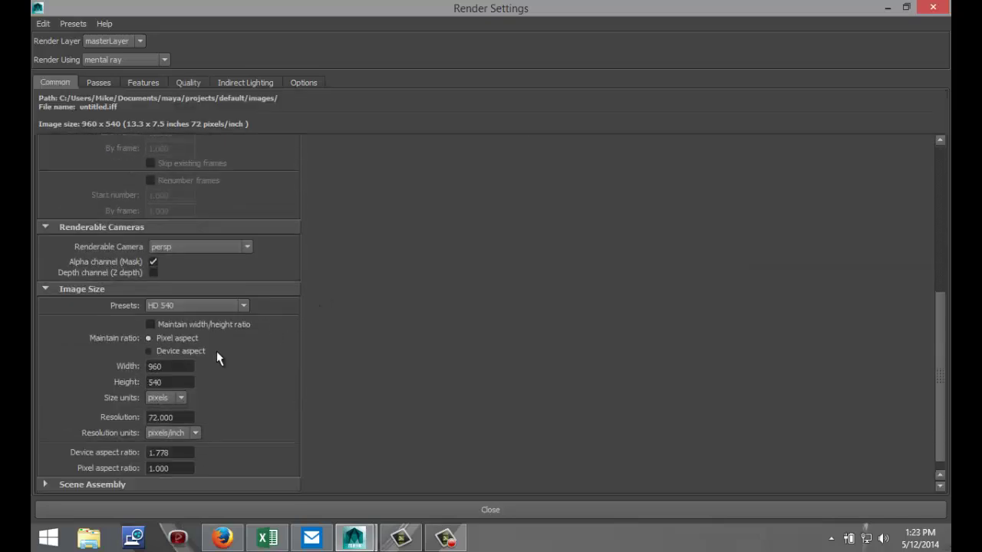
click(244, 306)
scroll(244, 342, down, 1)
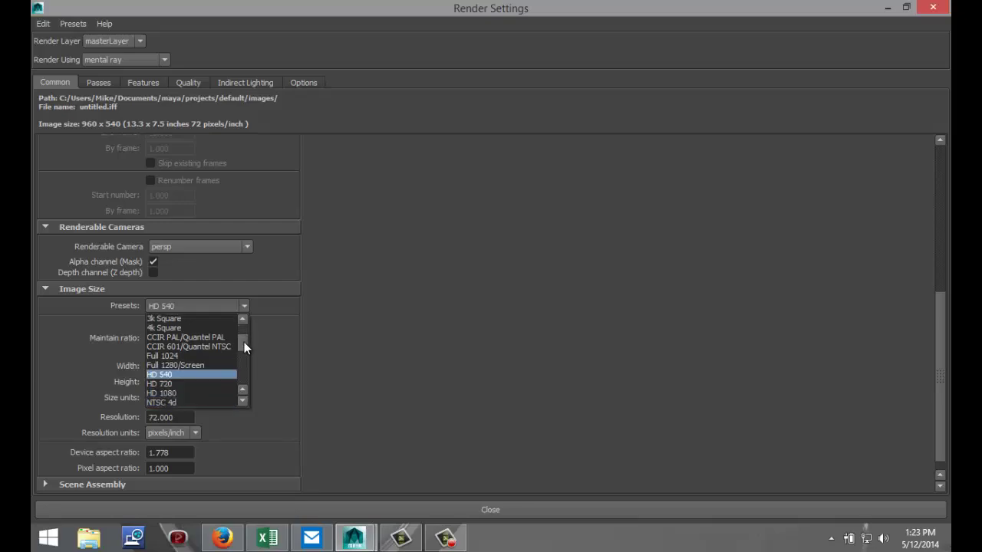
click(204, 393)
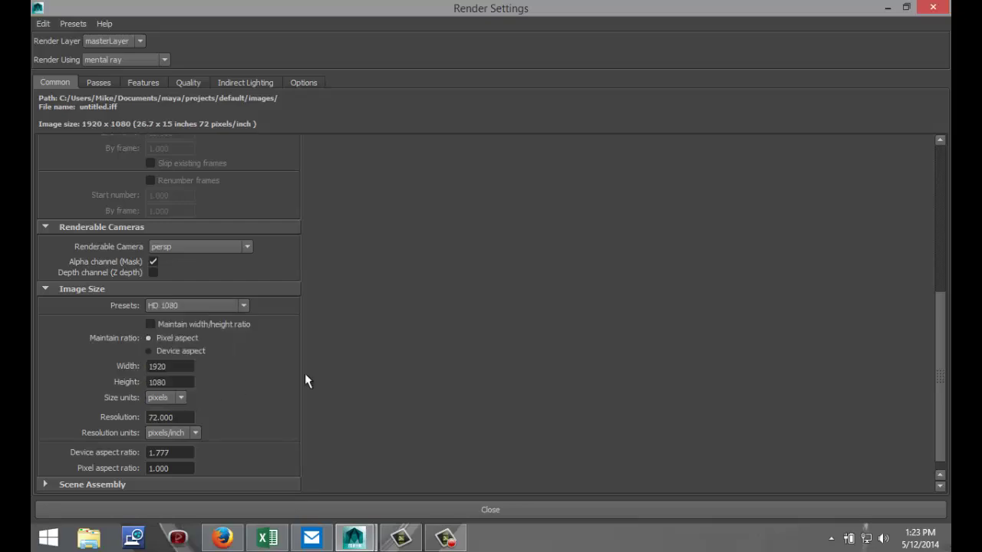
Put the render settings away and render the current frame of the perspective view
click(888, 8)
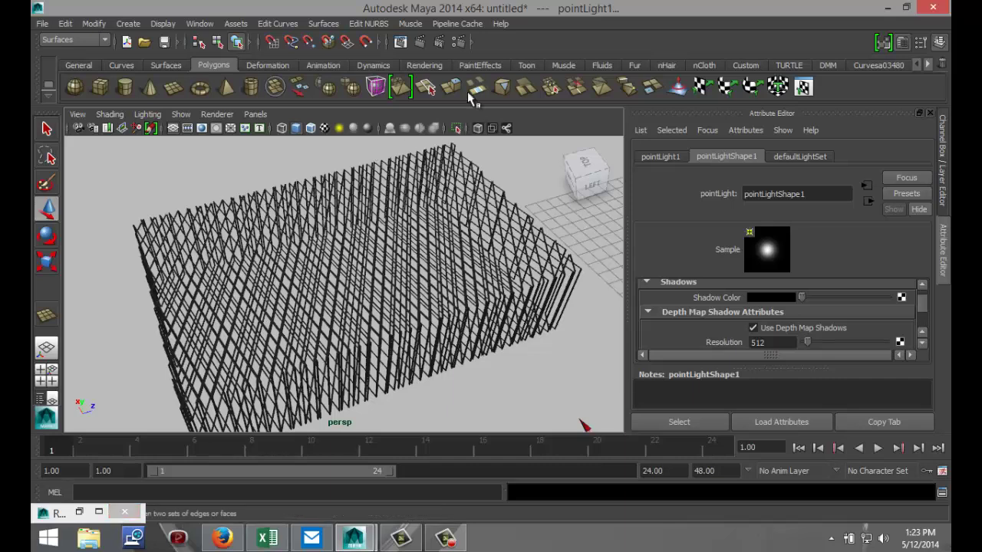
click(419, 43)
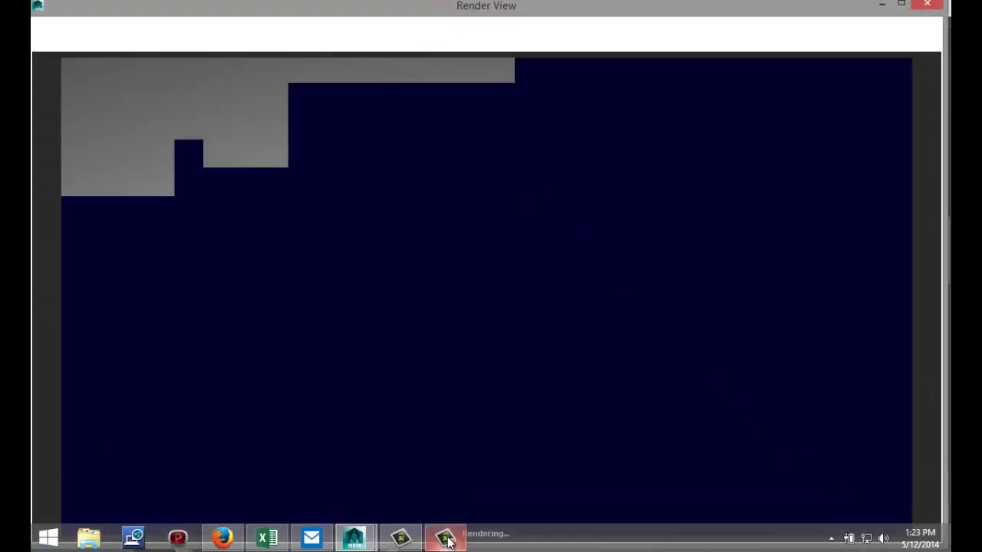
mouse_move(449, 541)
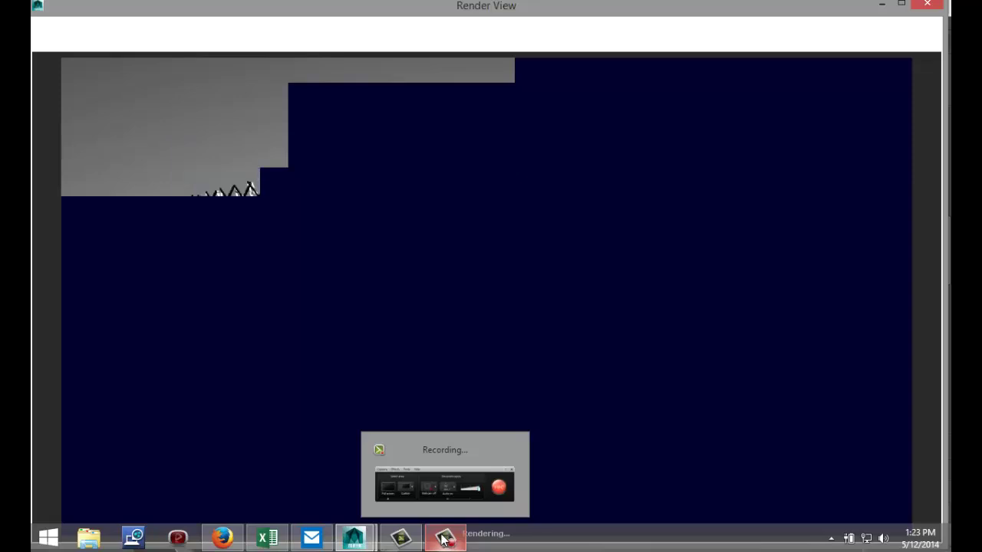
click(444, 539)
click(881, 467)
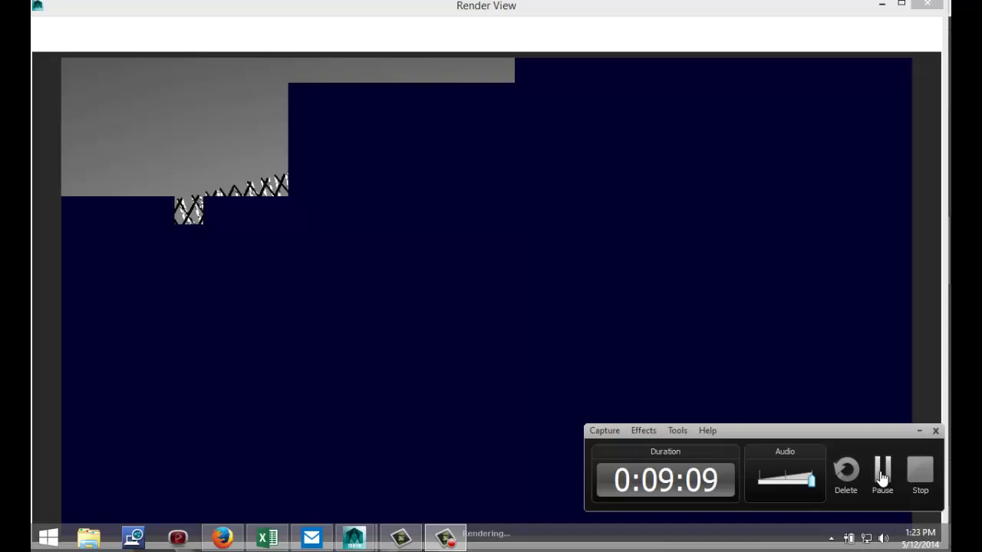